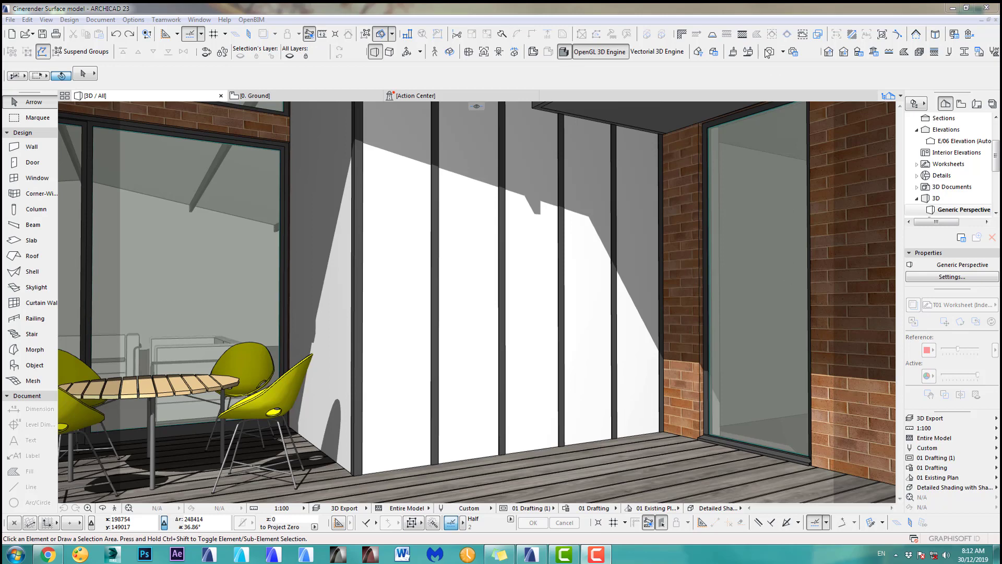
# Open the surface settings, select the ASM_Brick_Composite_03 surface and switch its engine settings to OpenGL.
pyautogui.click(738, 53)
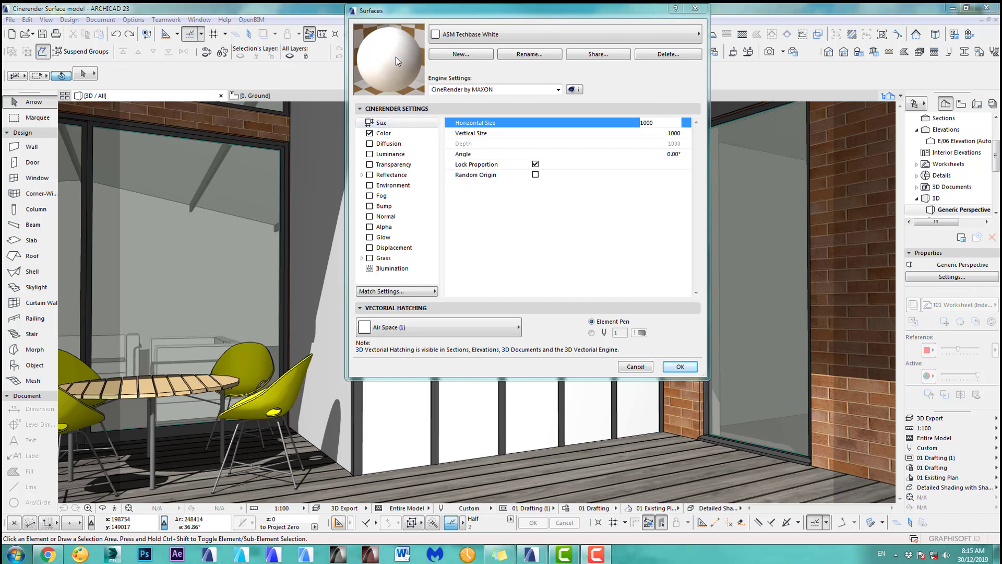
pyautogui.click(473, 34)
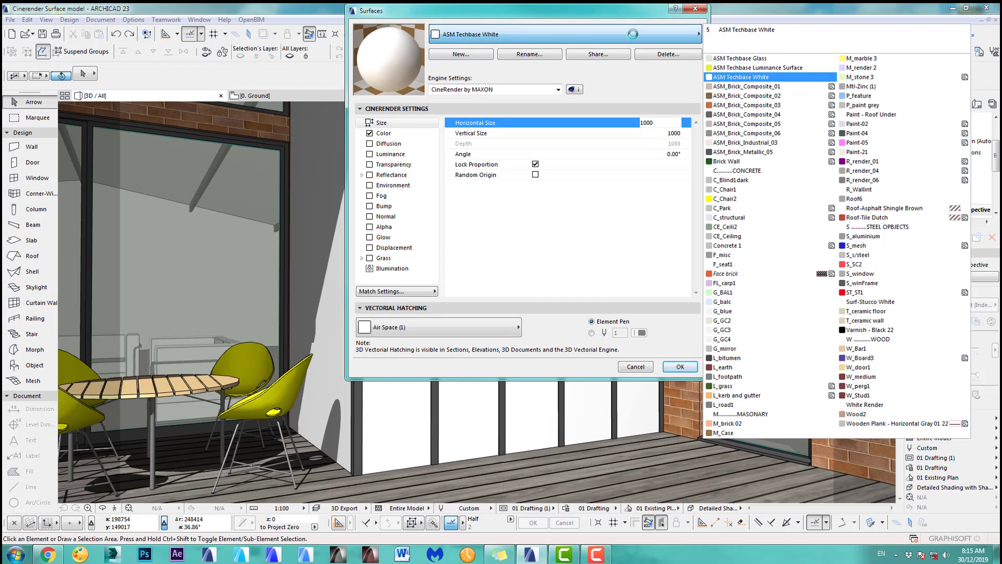
pyautogui.click(744, 105)
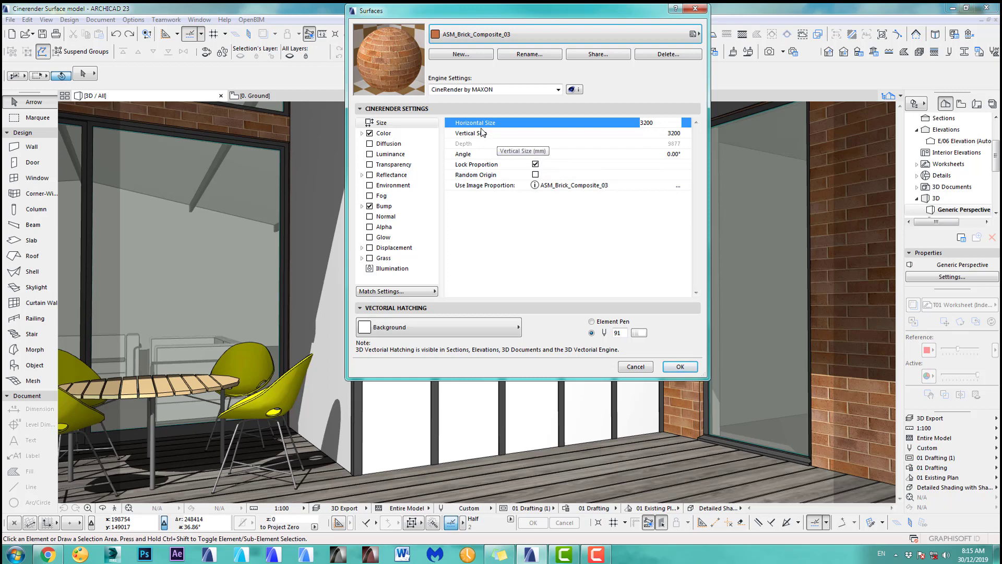
pyautogui.click(462, 90)
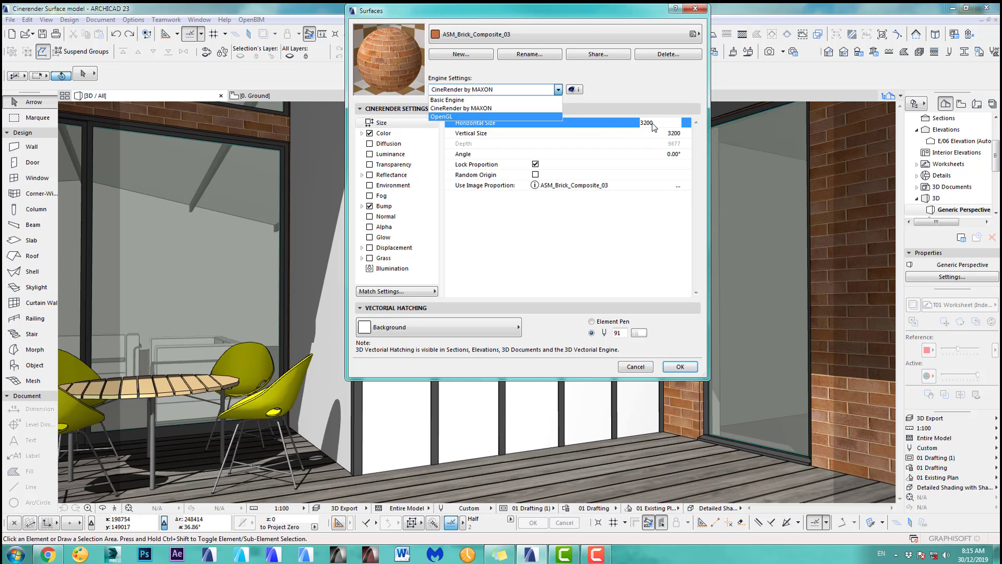
pyautogui.click(448, 117)
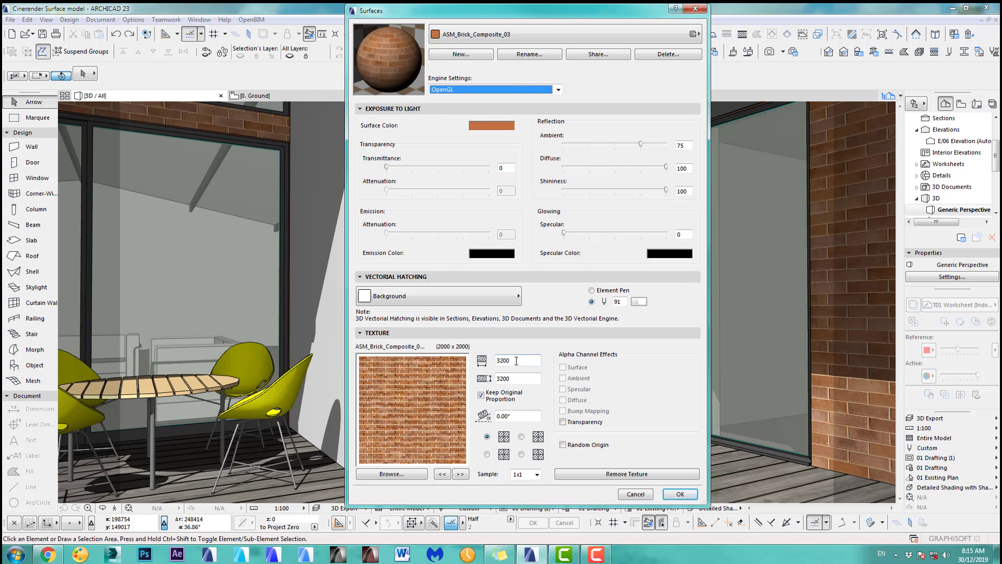
# Set the brick texture's horizontal size to 1000 with its original proportion kept, and apply it to the model.
pyautogui.moveTo(518, 361); pyautogui.dragTo(490, 360)
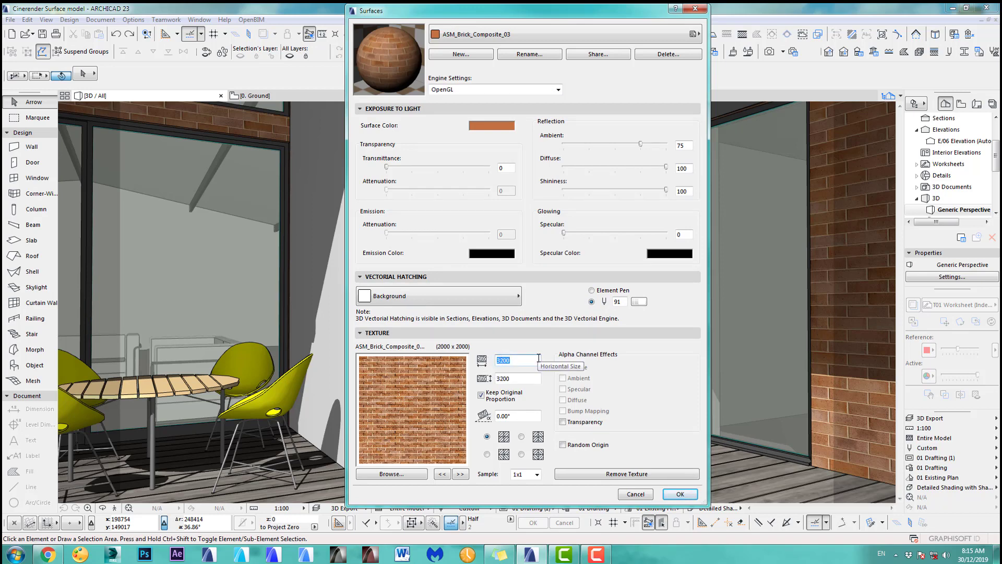
pyautogui.write('100')
pyautogui.click(526, 379)
pyautogui.click(522, 362)
pyautogui.write('0')
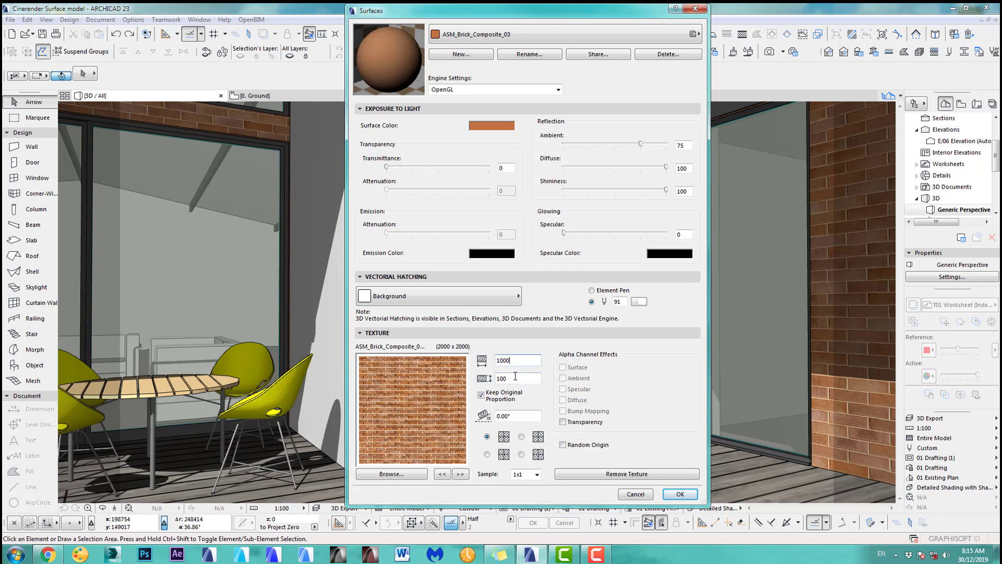
pyautogui.click(681, 493)
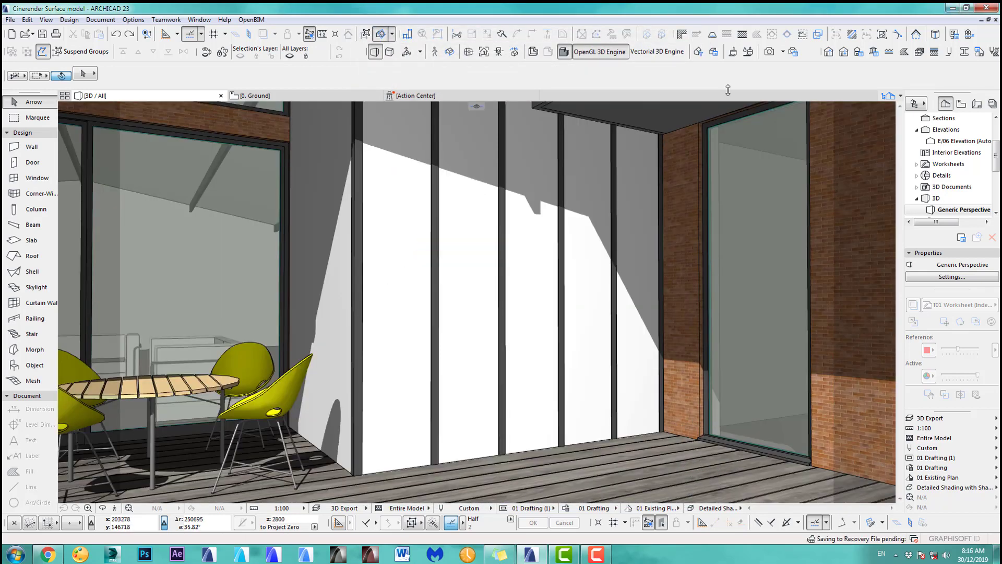
# Render the terrace perspective with CineRender and return to the 3D view.
pyautogui.click(771, 52)
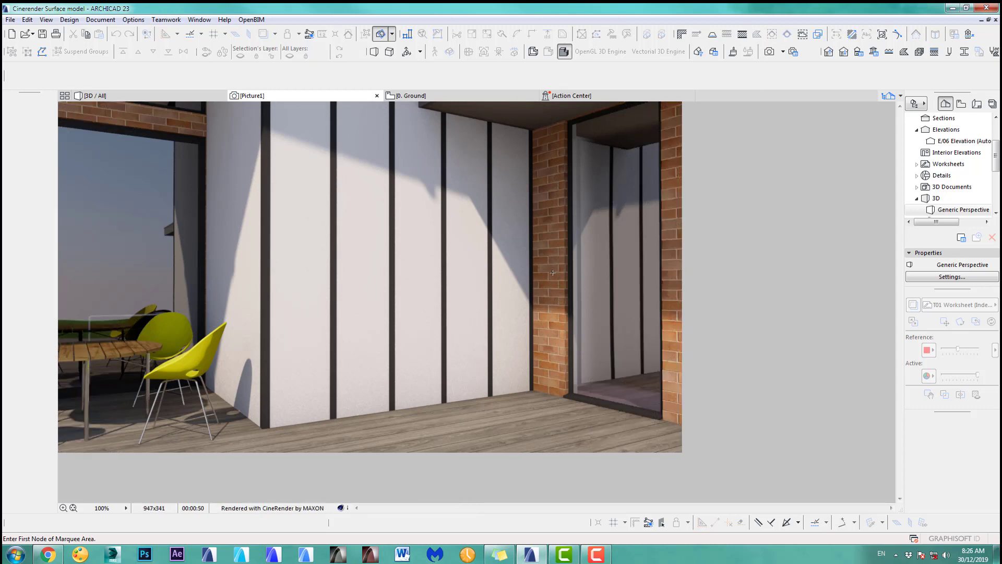
pyautogui.click(157, 95)
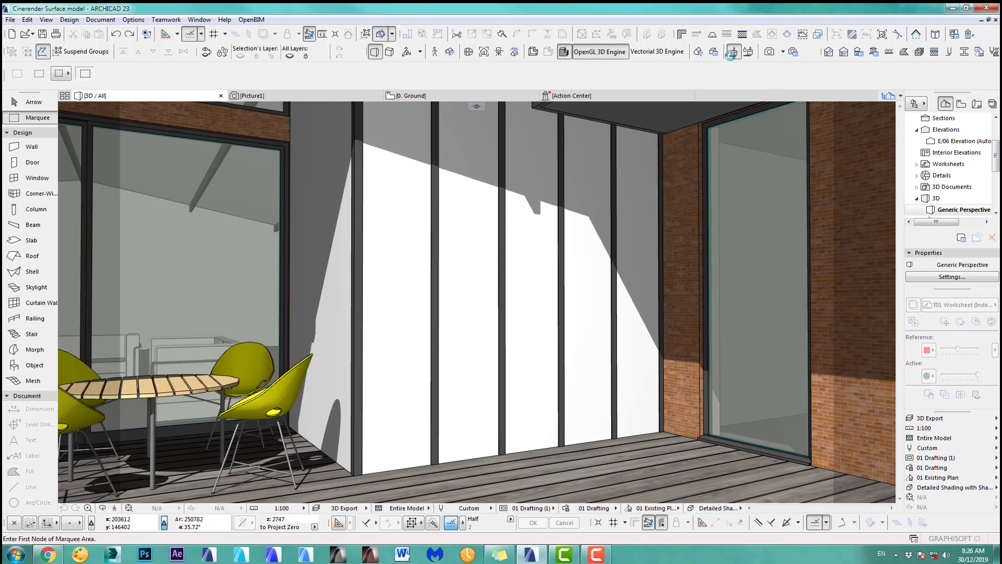
# Switch ASM_Brick_Composite_03 to the CineRender by MAXON engine settings and update its basic settings from CineRender.
pyautogui.click(733, 52)
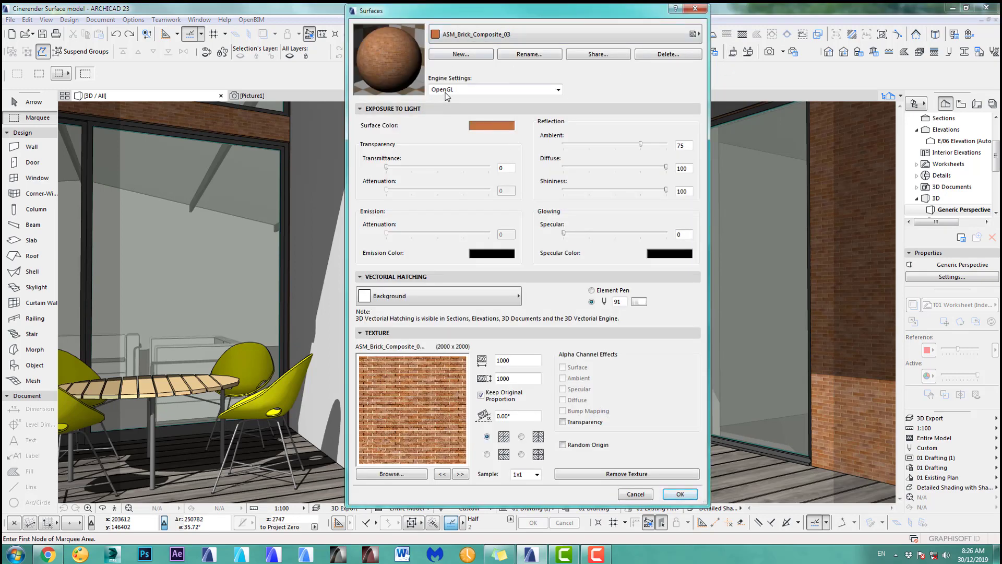
pyautogui.moveTo(519, 361); pyautogui.dragTo(493, 361)
pyautogui.click(486, 90)
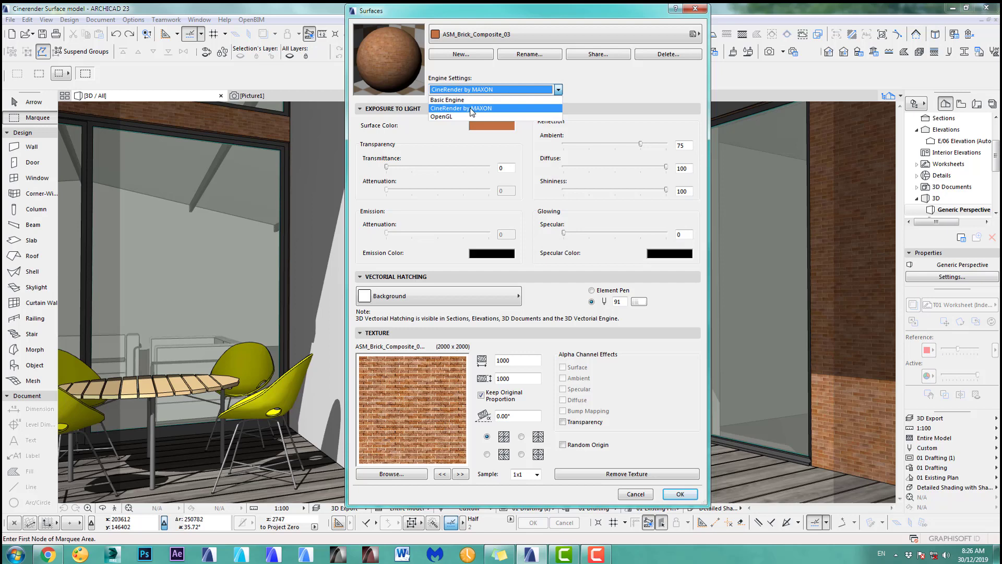
pyautogui.click(472, 108)
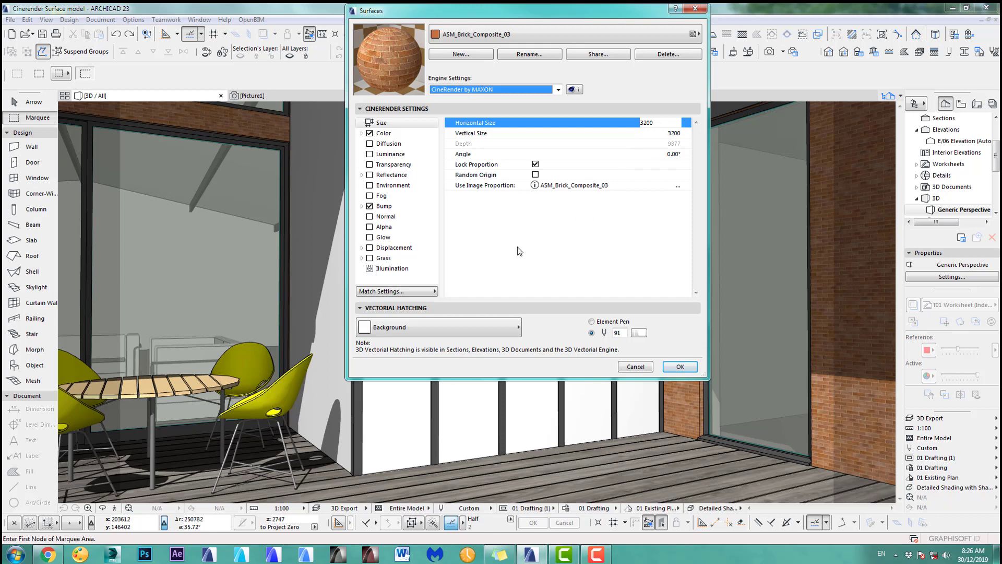
pyautogui.click(524, 88)
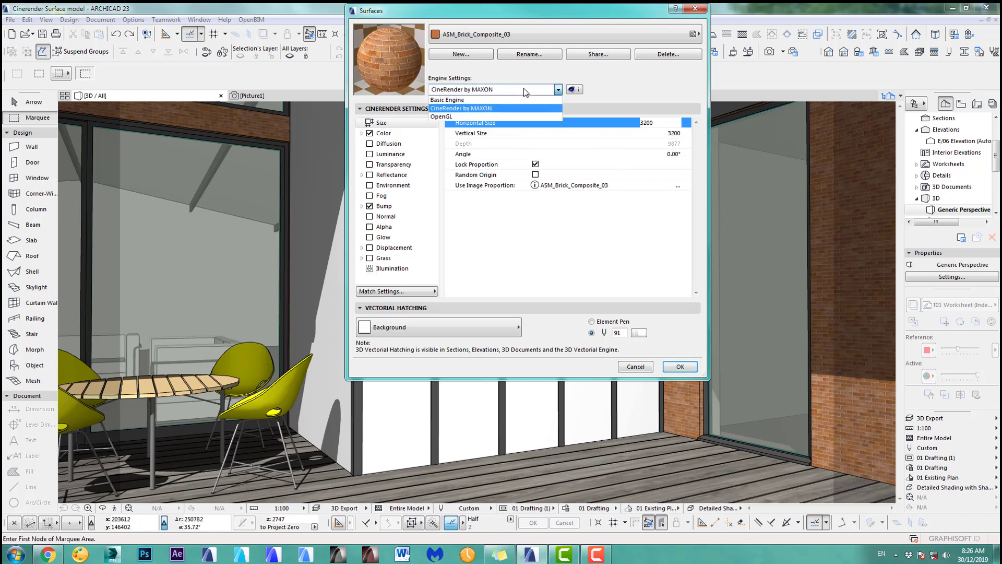
pyautogui.click(497, 113)
pyautogui.click(404, 294)
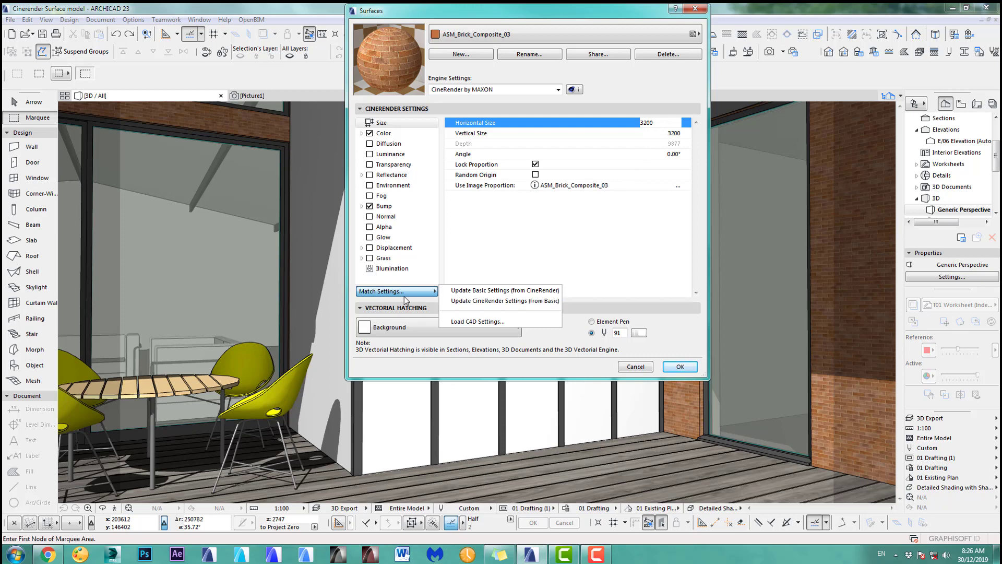
pyautogui.click(502, 291)
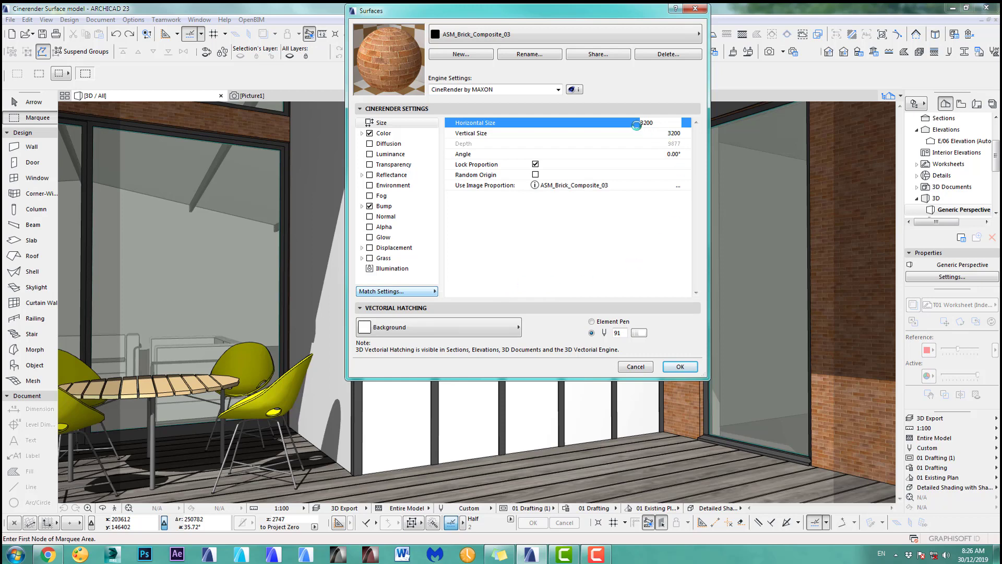
# Compare the brick surface's OpenGL texture size and surface color with its CineRender by MAXON settings.
pyautogui.click(450, 90)
pyautogui.click(455, 116)
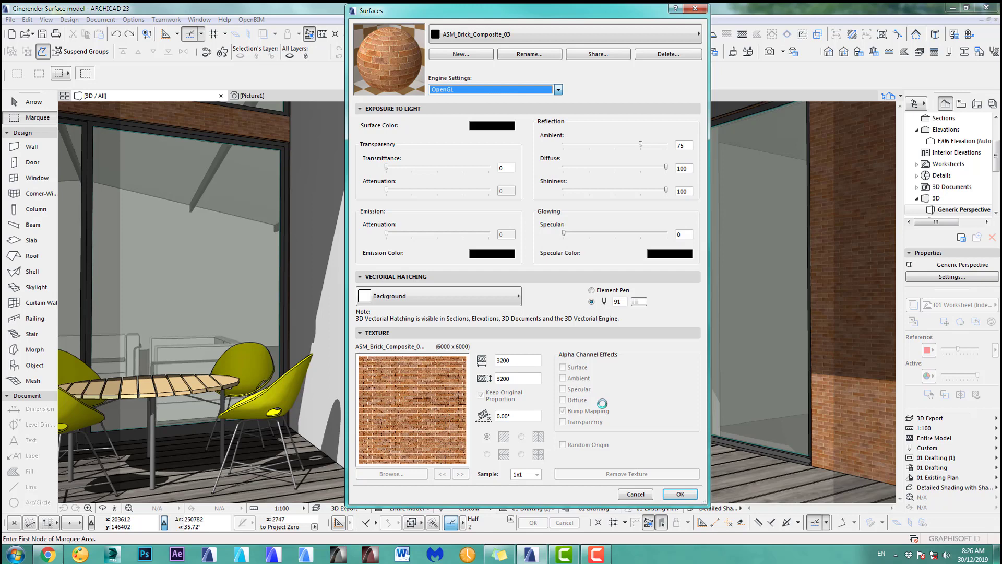
pyautogui.click(462, 90)
pyautogui.click(458, 111)
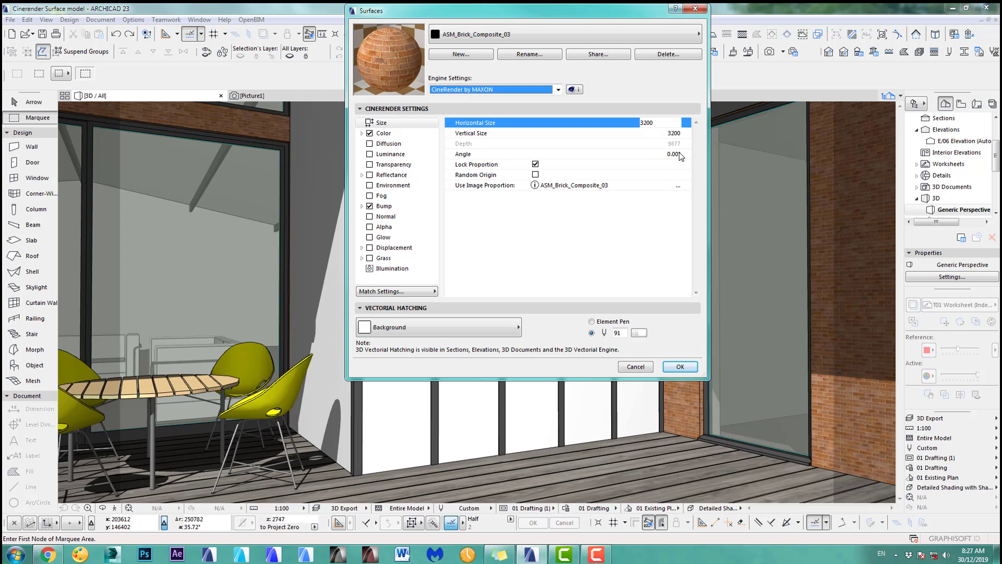
pyautogui.click(470, 89)
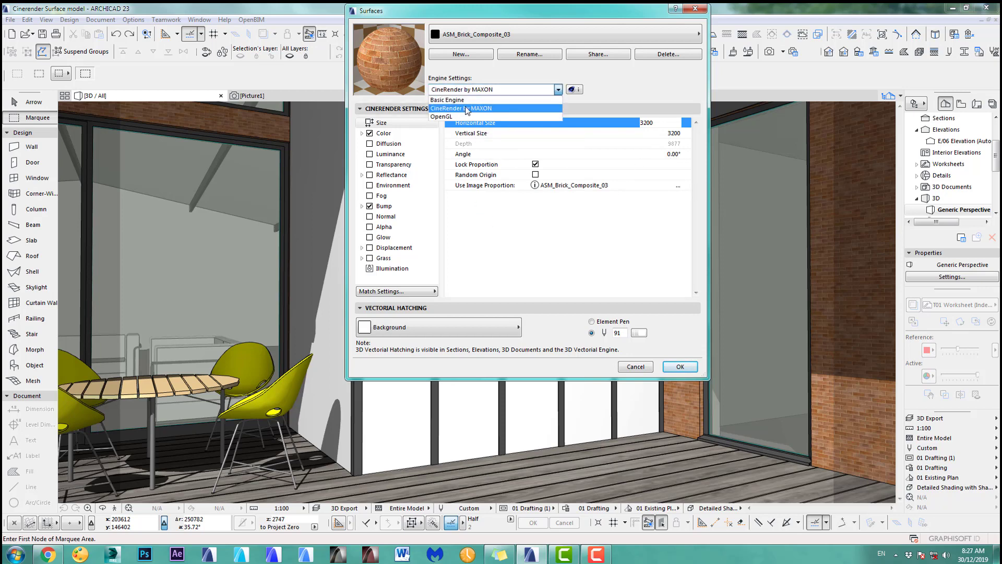
pyautogui.click(457, 117)
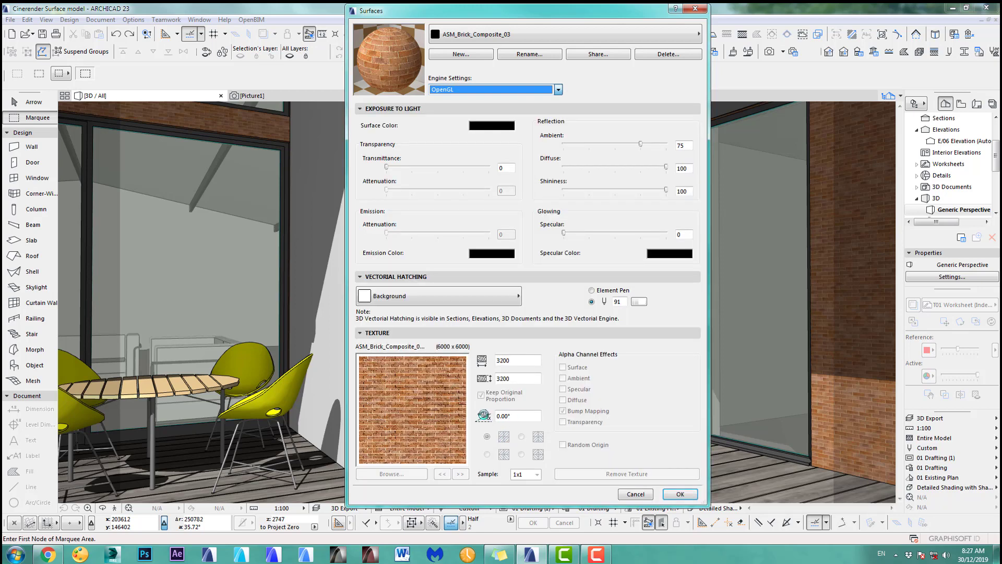
pyautogui.click(462, 90)
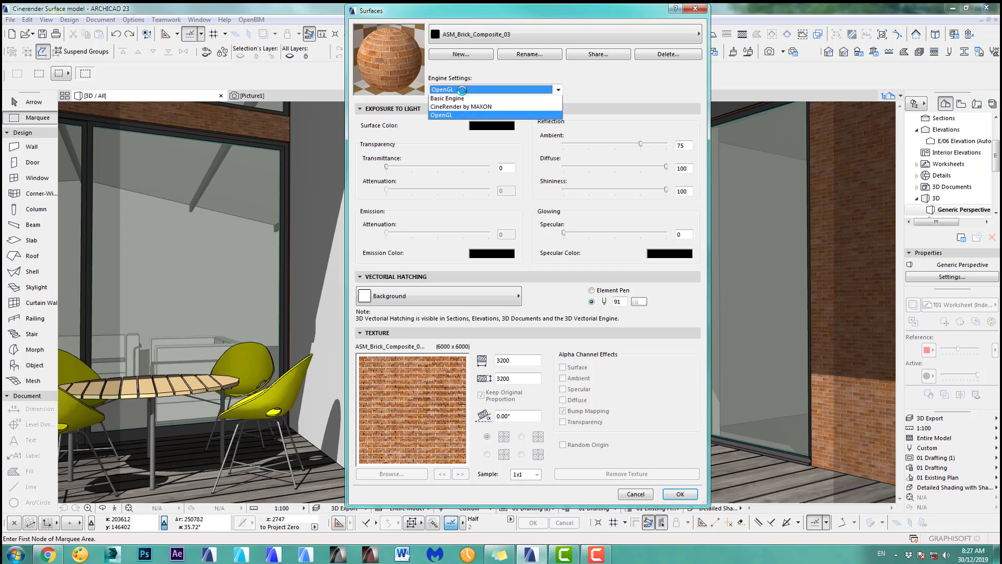
pyautogui.click(457, 111)
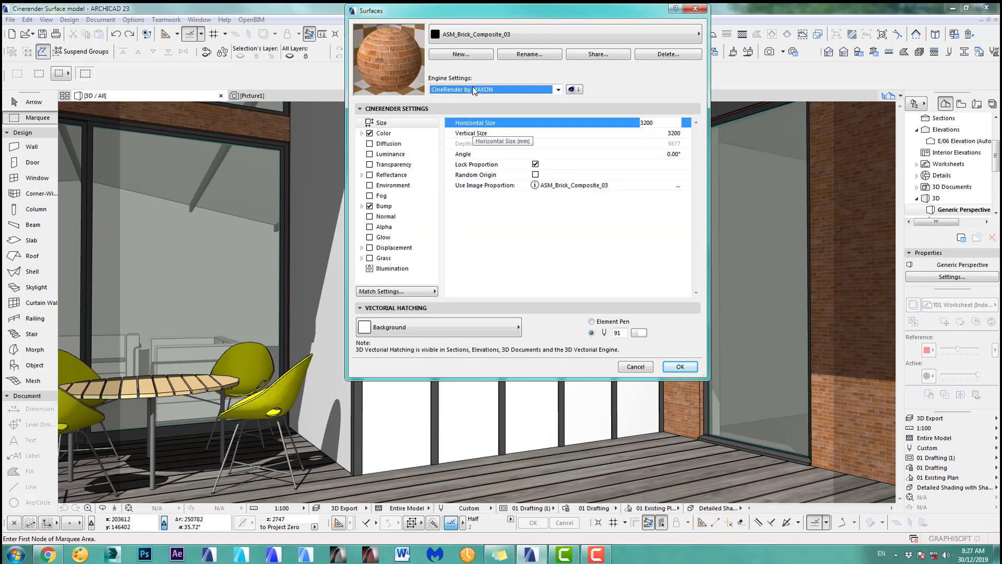
# Select the ASM Techbase White surface and accept the surface changes.
pyautogui.click(456, 35)
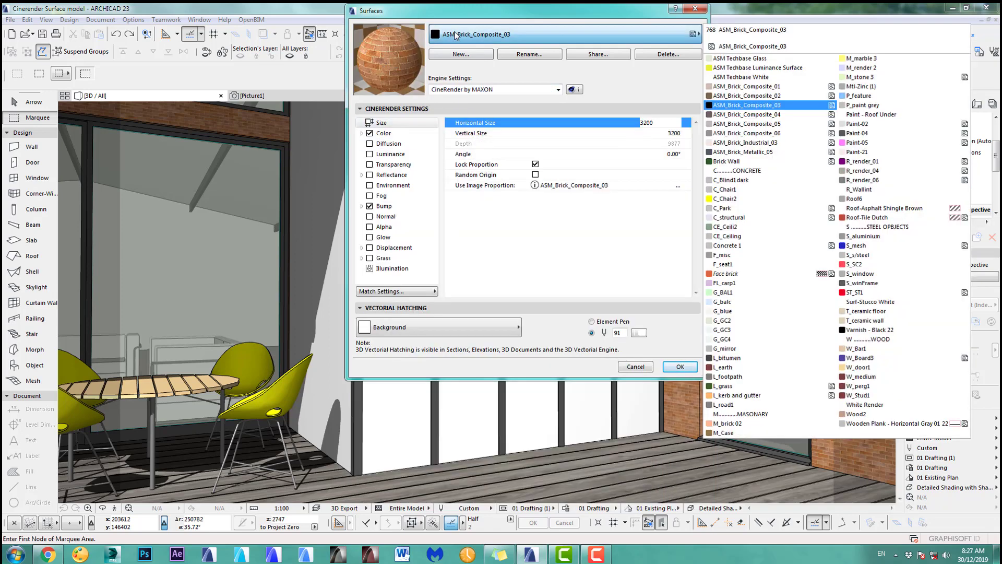
pyautogui.click(746, 77)
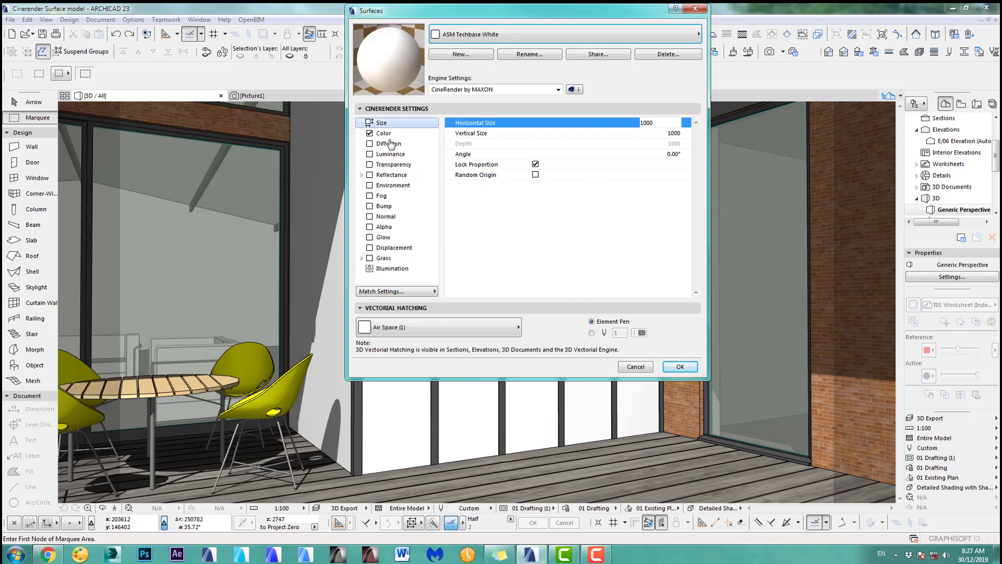
pyautogui.click(686, 367)
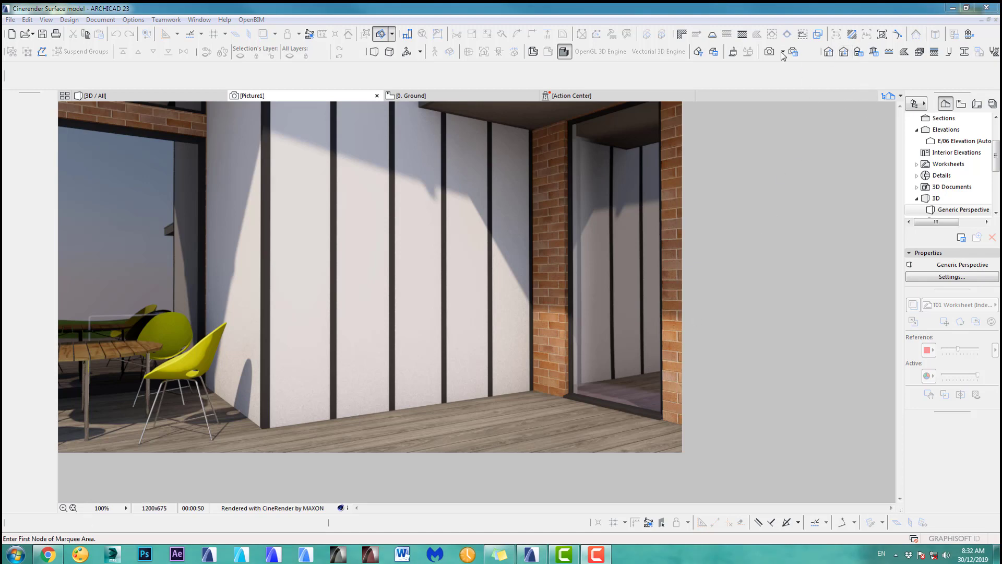
# Set the Diffuse Falloff of ASM Techbase White's color channel to -1000 and apply it.
pyautogui.click(735, 53)
pyautogui.click(385, 134)
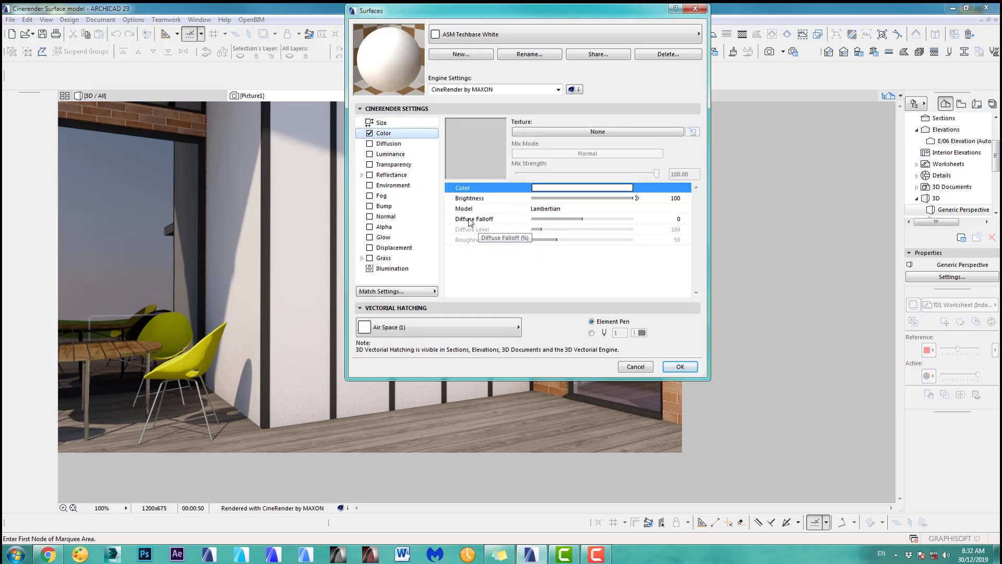
pyautogui.click(585, 219)
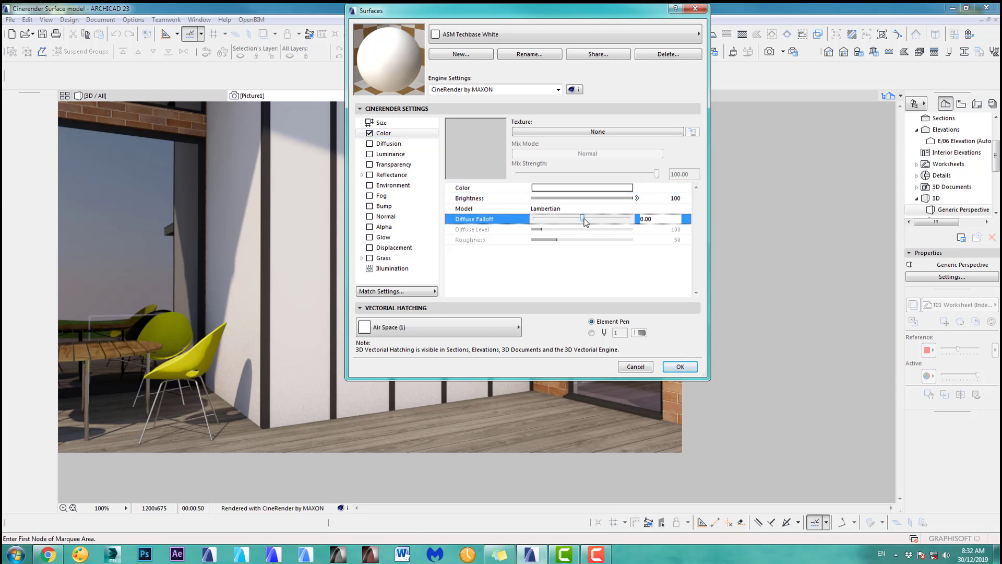
pyautogui.moveTo(584, 219); pyautogui.dragTo(525, 220)
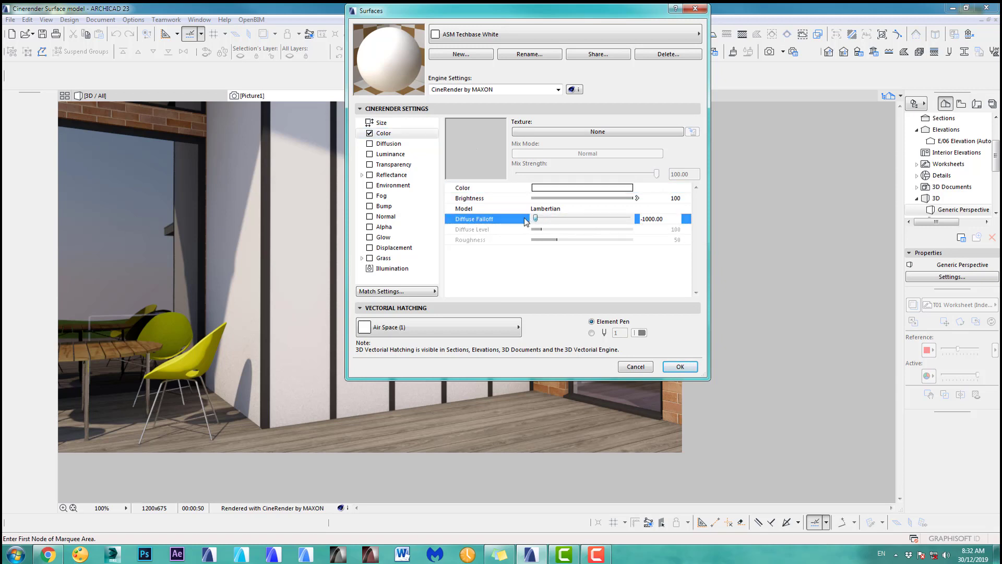
pyautogui.click(681, 367)
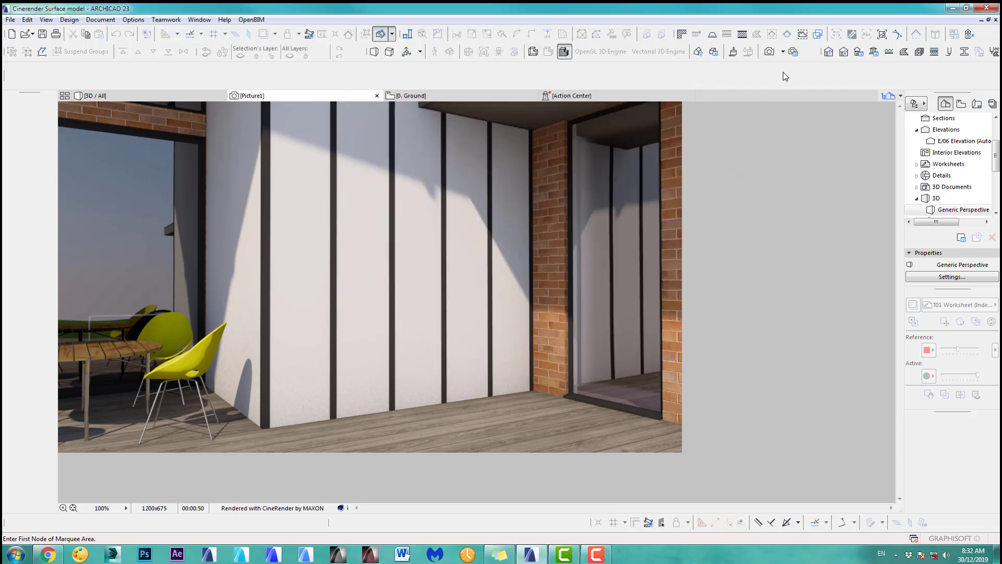
# Render the perspective again, stop the rendering partway and compare it with the first rendered picture.
pyautogui.click(770, 52)
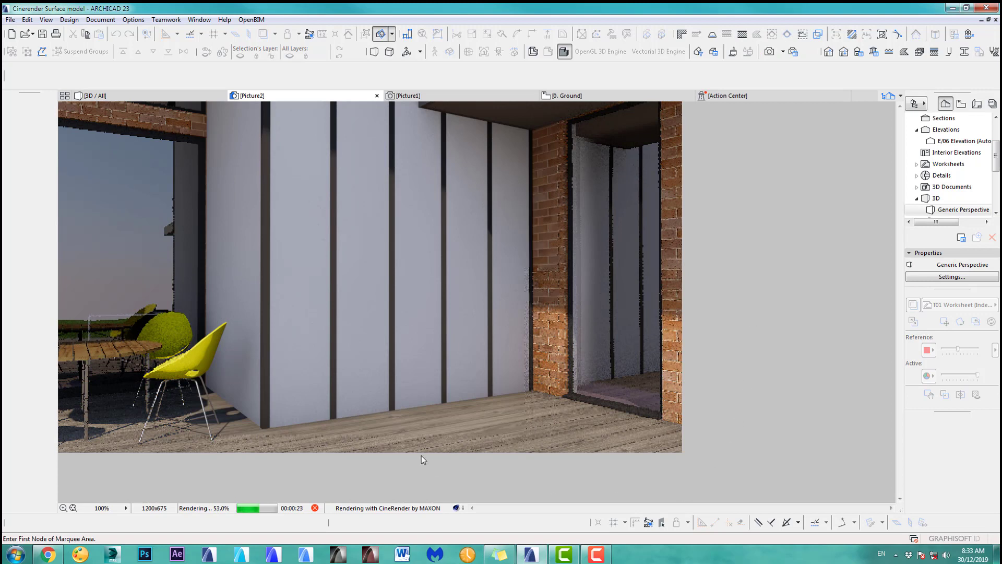
pyautogui.click(315, 508)
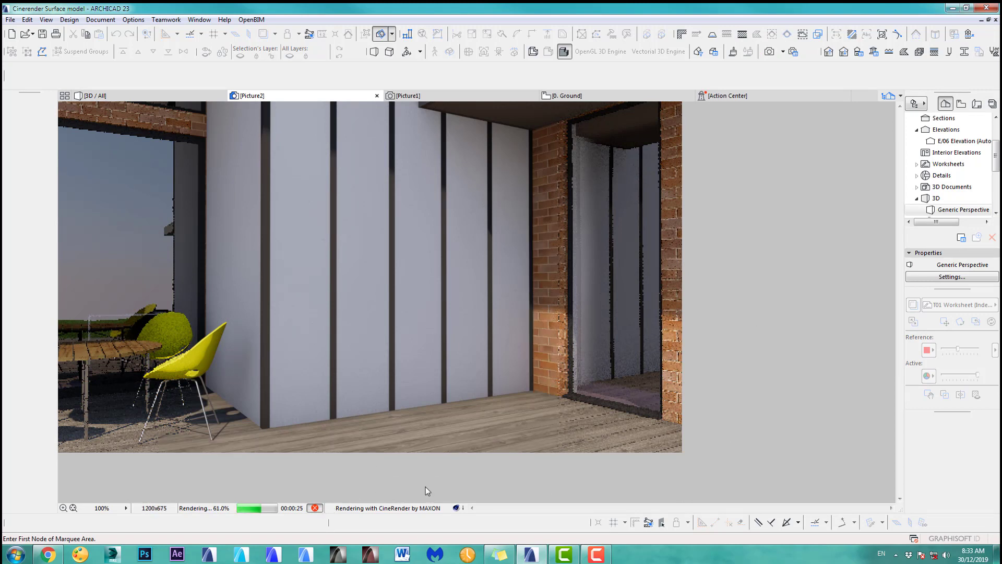
pyautogui.click(419, 97)
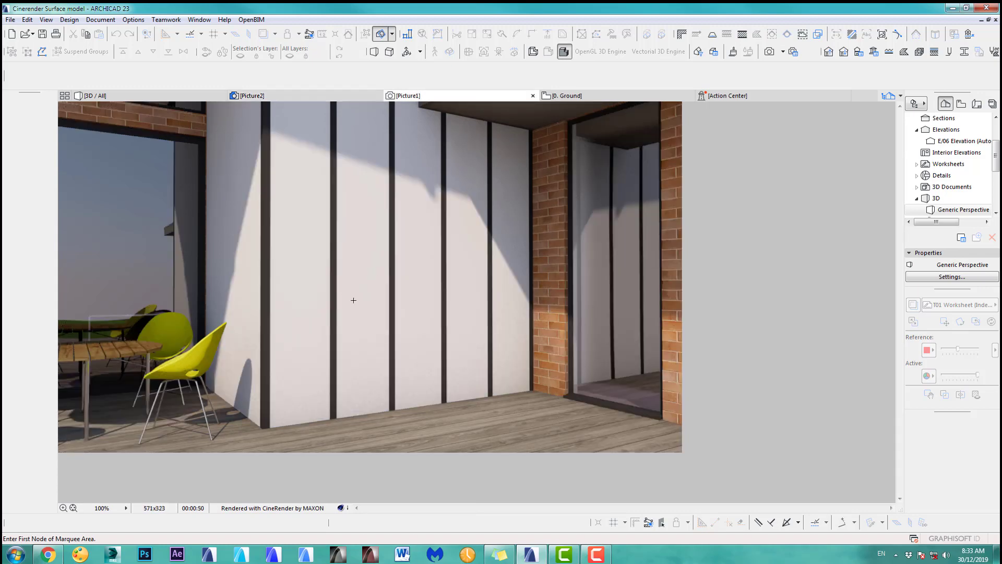
pyautogui.click(351, 98)
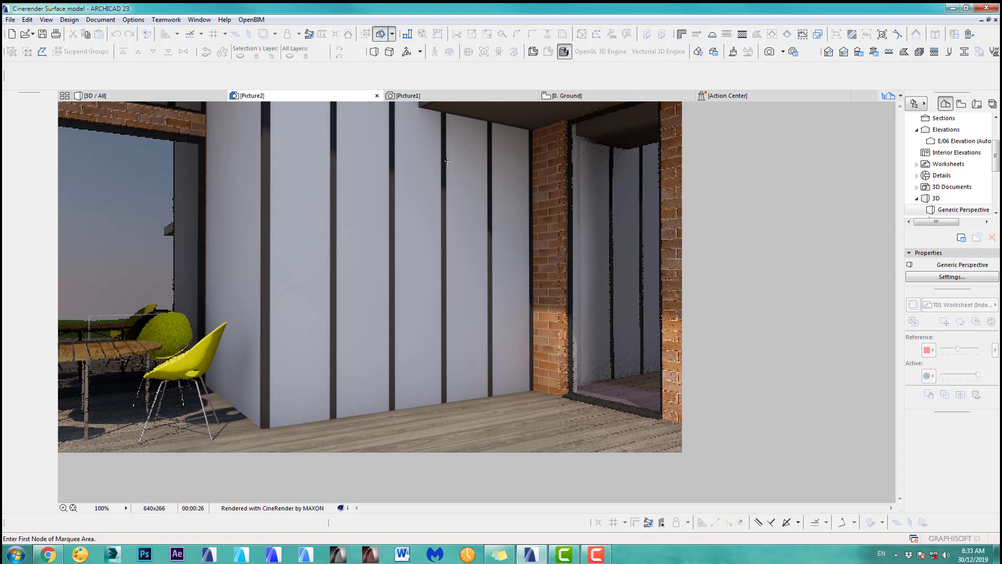
# Set the Diffuse Falloff of ASM Techbase White's color channel to 1000 and accept the surface change.
pyautogui.click(734, 52)
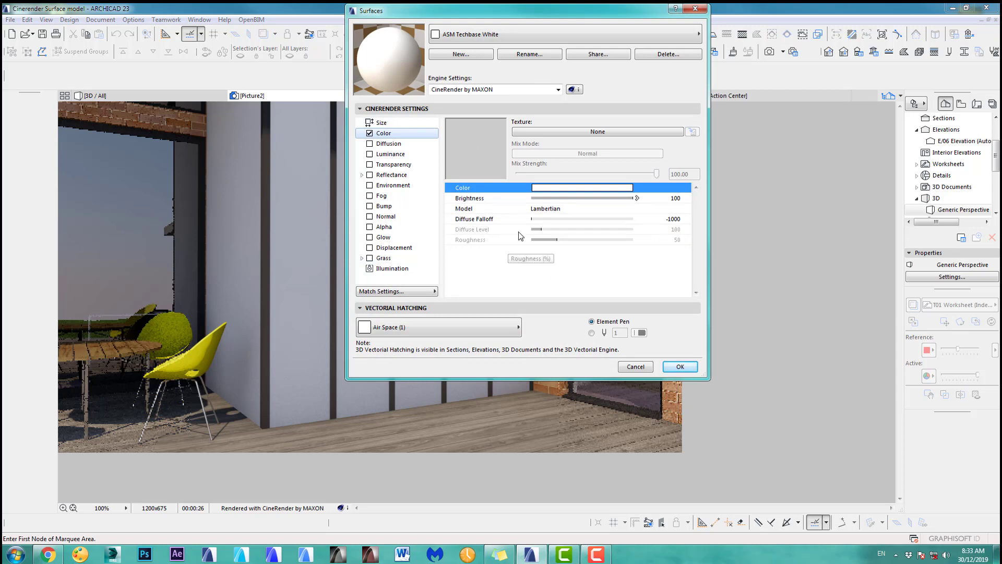
pyautogui.click(552, 219)
pyautogui.moveTo(537, 219); pyautogui.dragTo(639, 220)
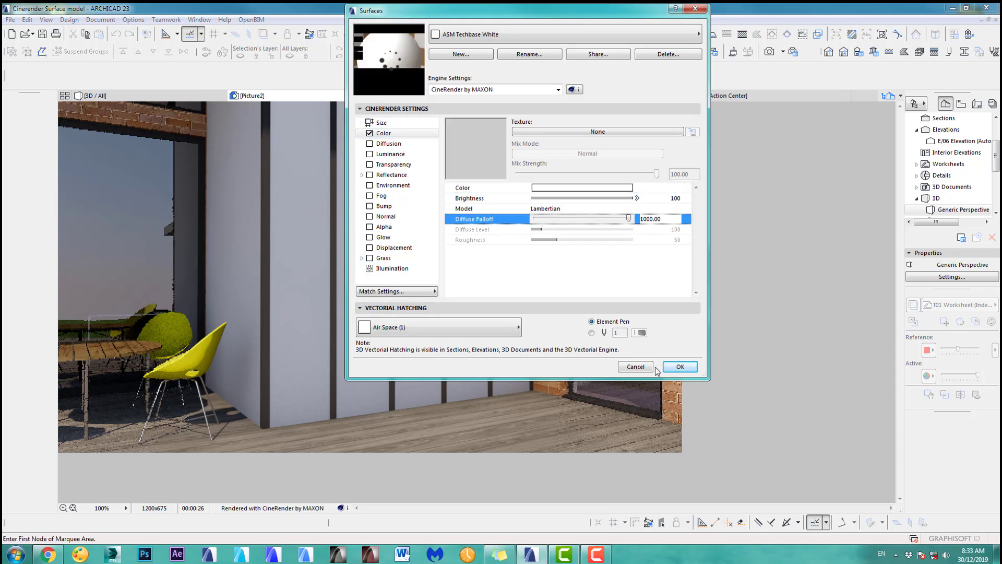
pyautogui.click(680, 367)
# Render the perspective with the raised falloff, stop it partway and compare the new picture with Picture1.
pyautogui.click(794, 51)
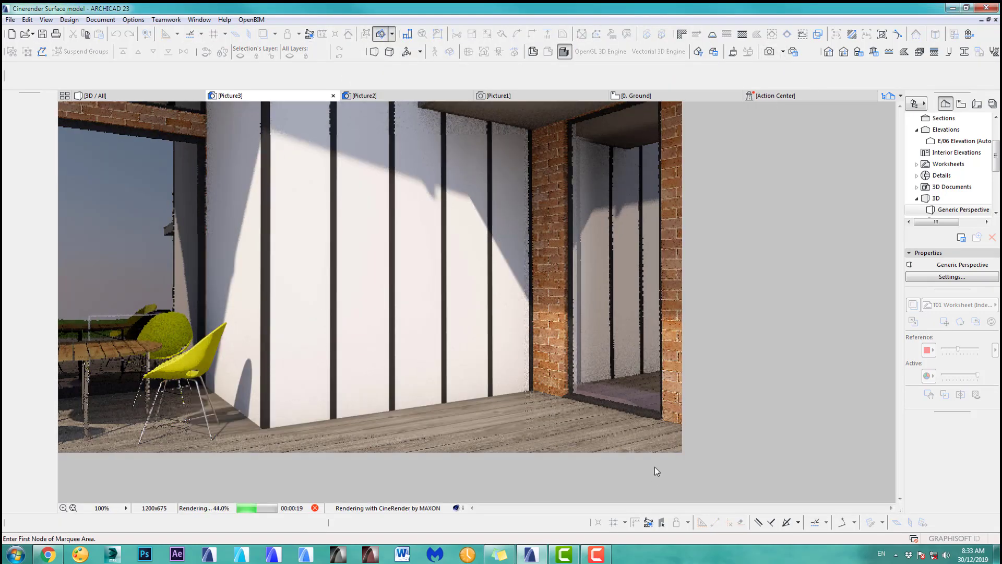
pyautogui.click(315, 507)
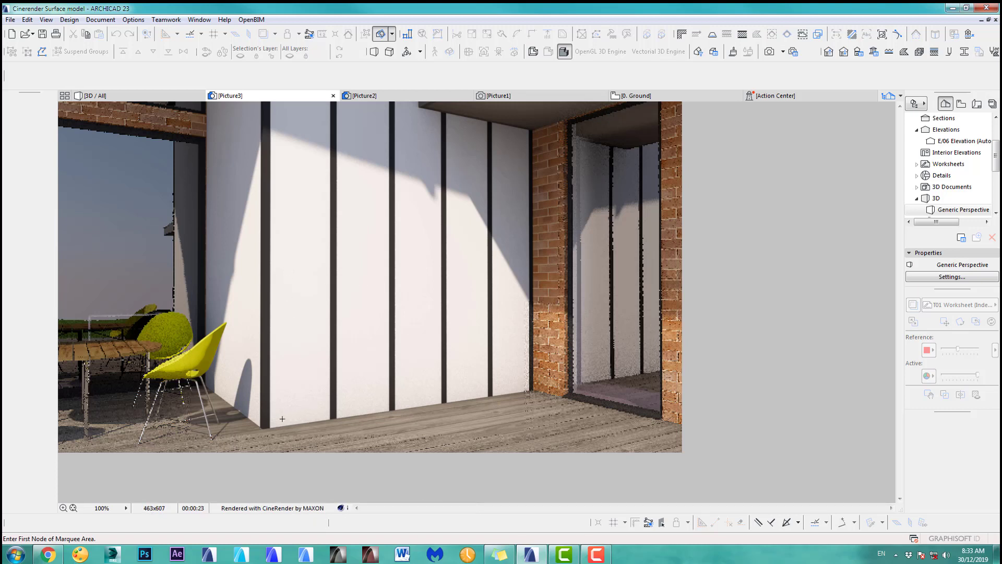
pyautogui.click(502, 97)
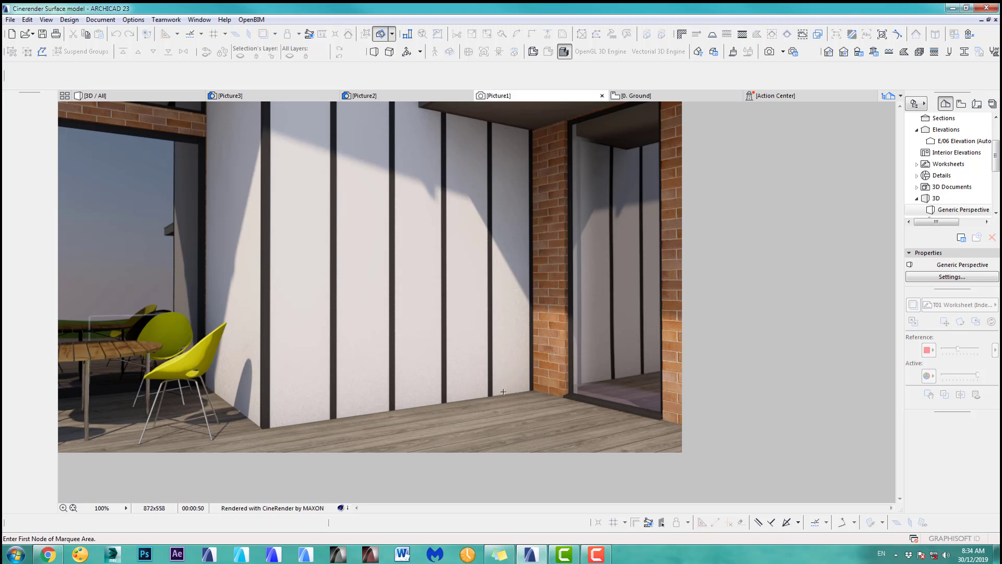
pyautogui.click(230, 96)
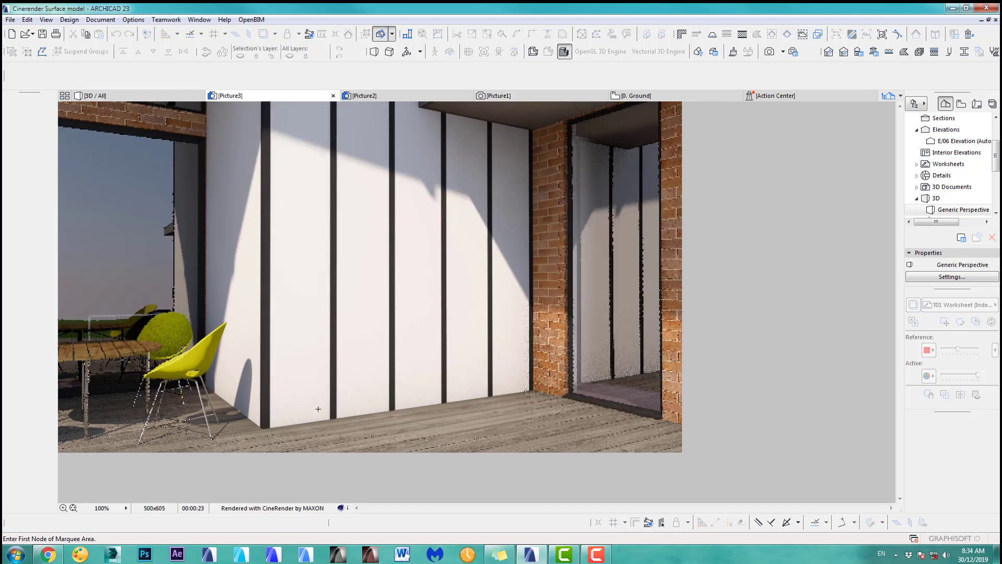
# Reset the Diffuse Falloff of ASM Techbase White's color channel to 0.
pyautogui.click(734, 52)
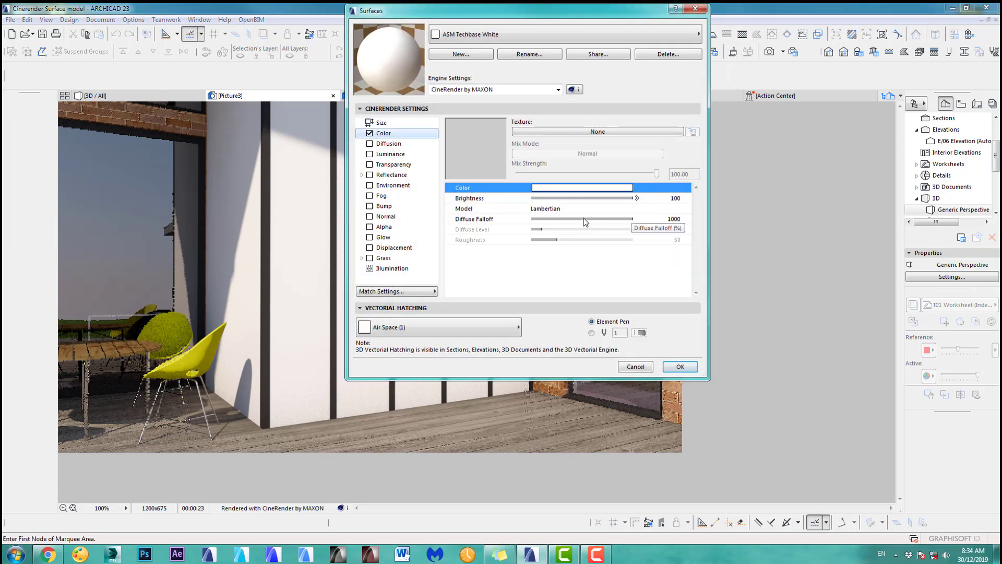
pyautogui.click(491, 220)
pyautogui.click(631, 219)
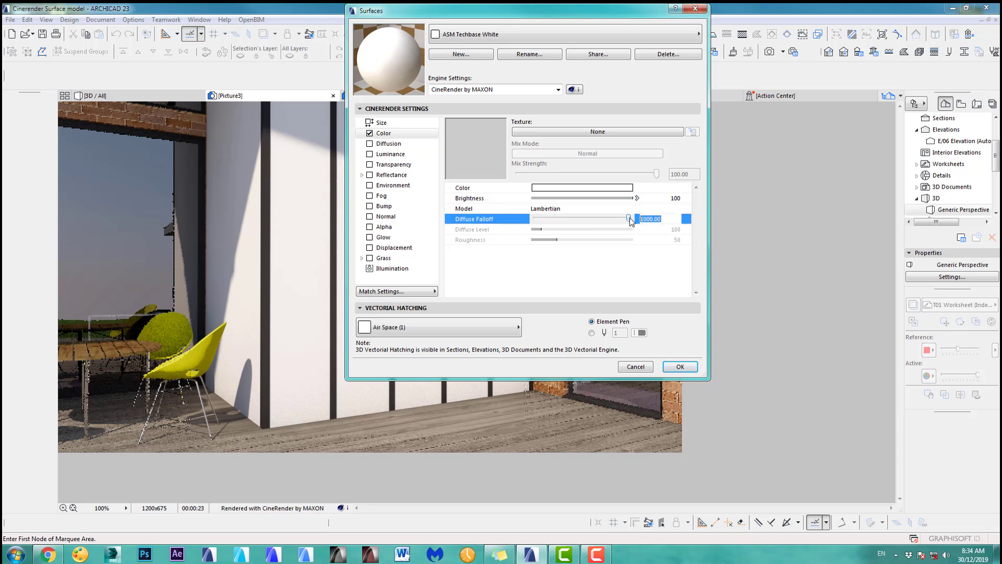
pyautogui.write('0')
pyautogui.click(641, 272)
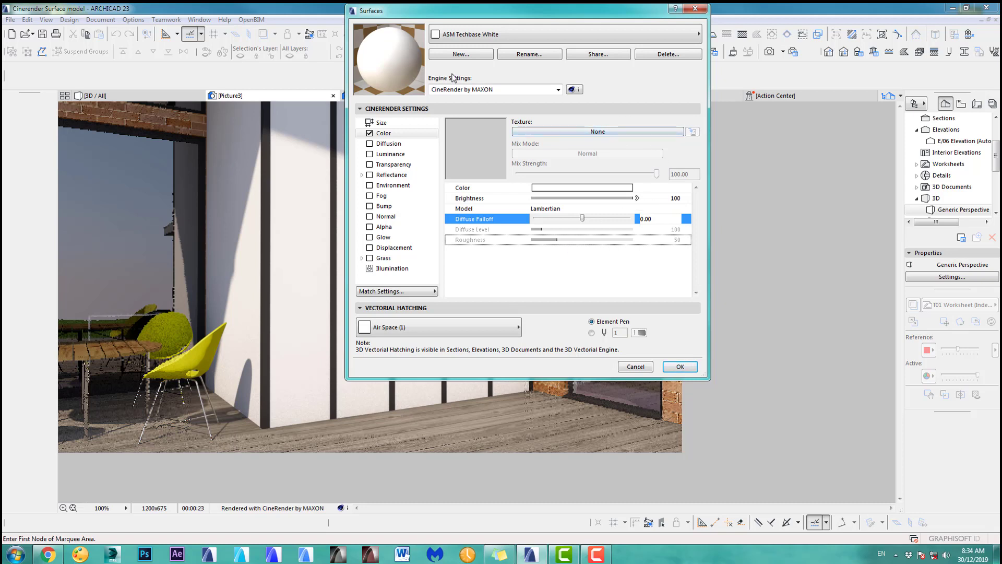
# Load Concrete (1).jpg from the Embedded Library as the image texture of the color channel.
pyautogui.click(597, 132)
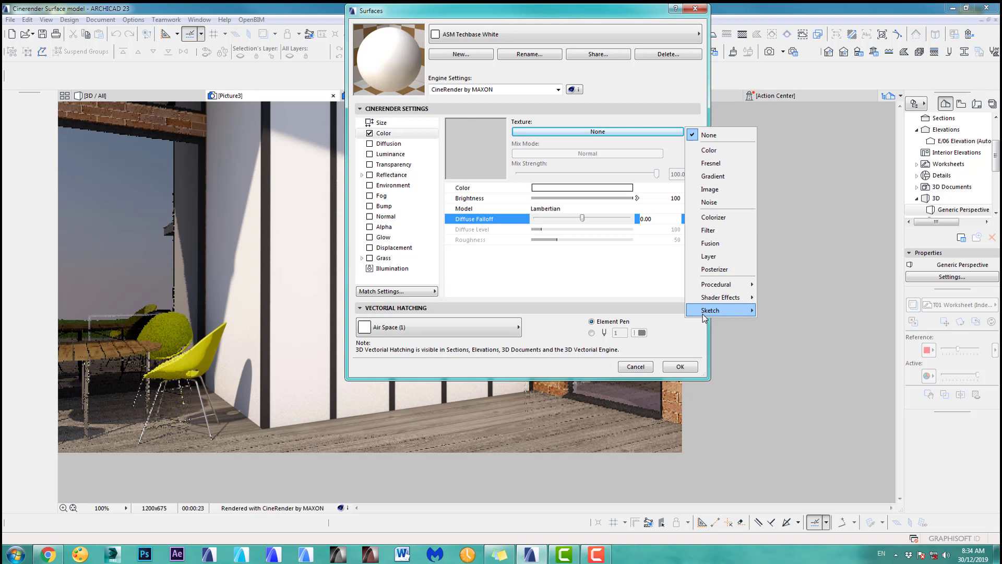
pyautogui.moveTo(704, 316)
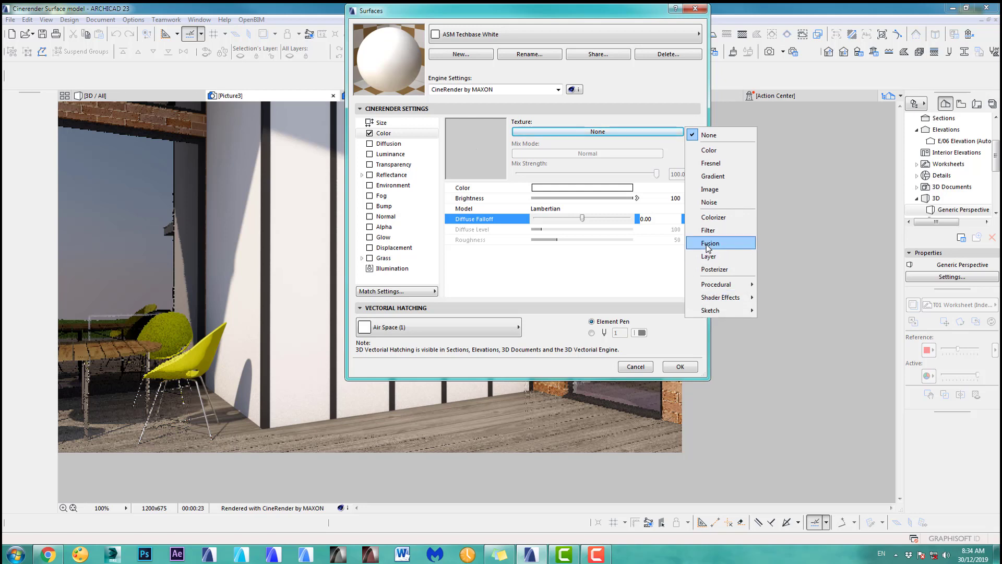
pyautogui.click(713, 190)
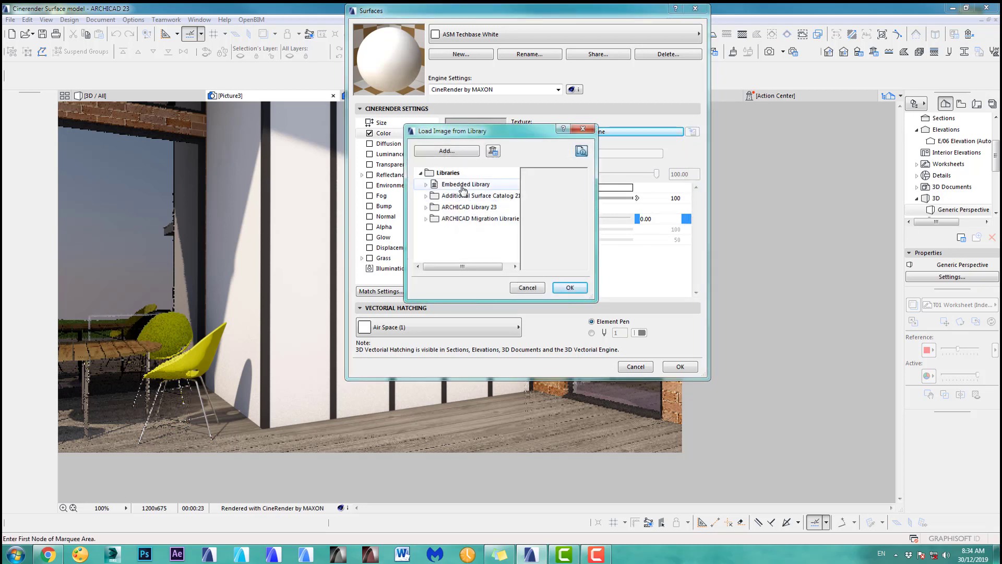
pyautogui.doubleClick(436, 186)
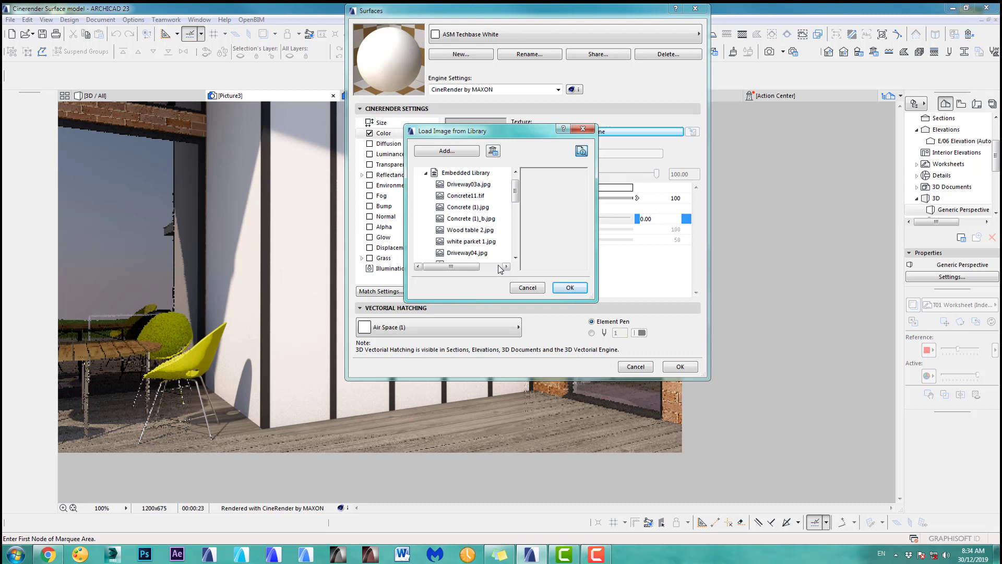
pyautogui.click(462, 210)
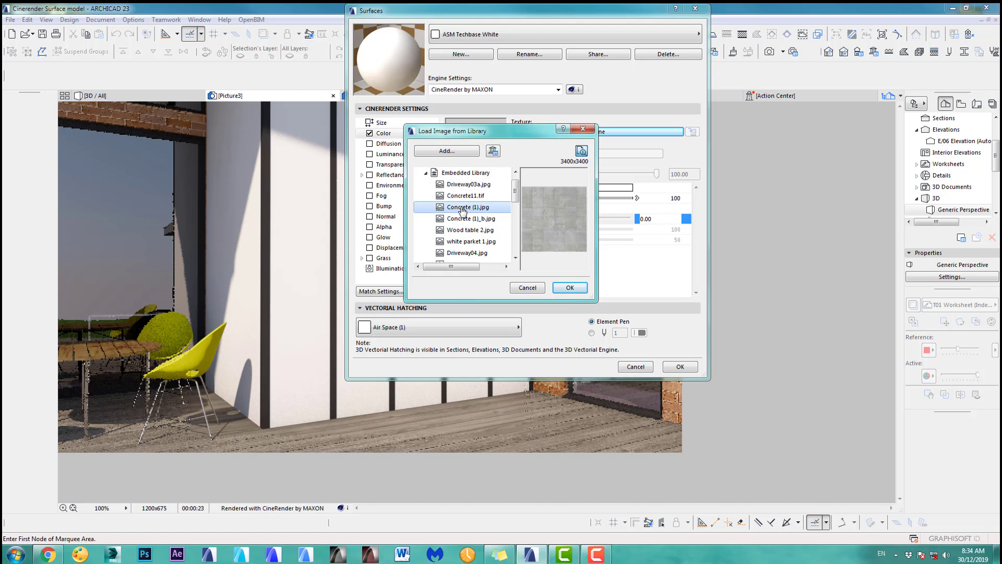
pyautogui.press('Down')
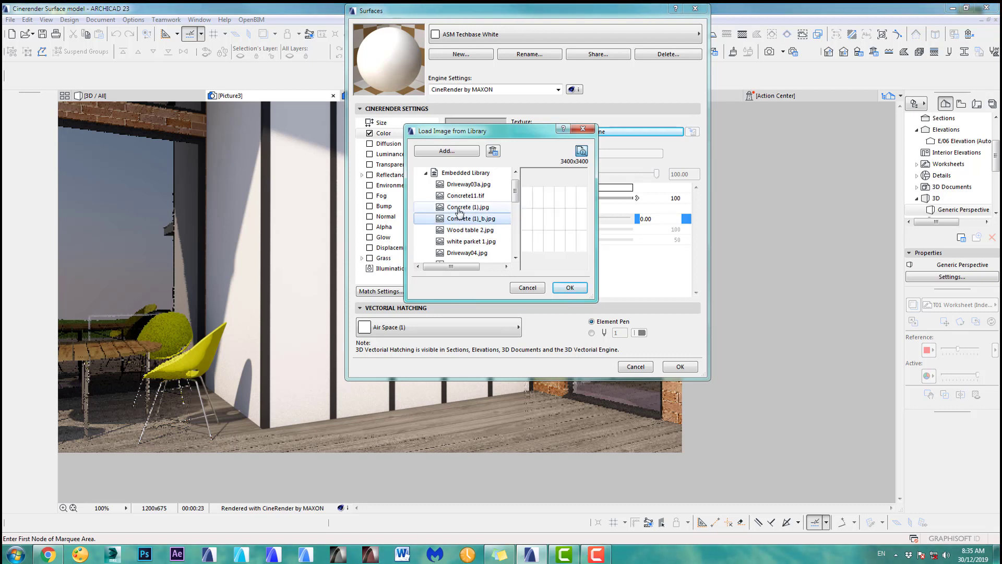
pyautogui.click(460, 208)
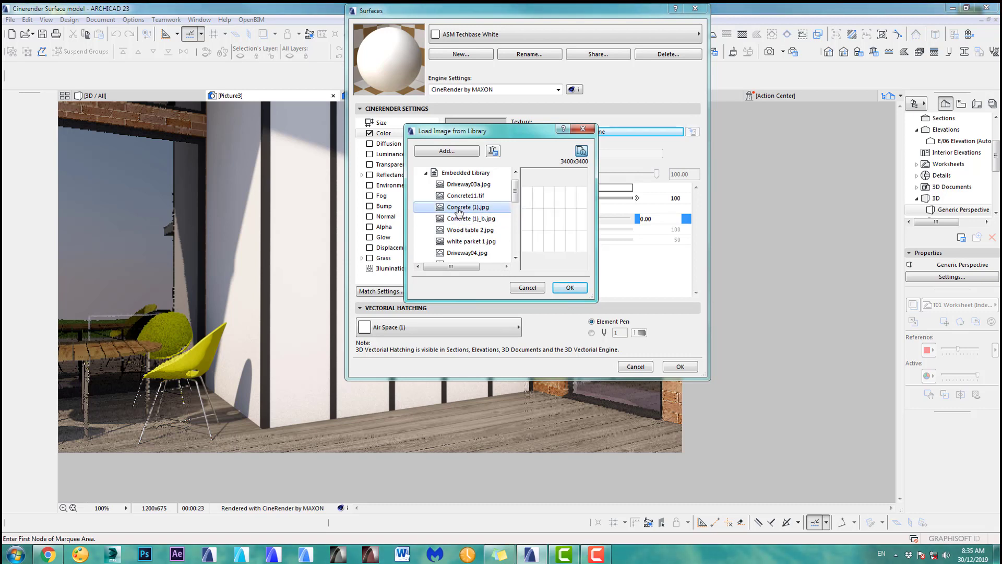
pyautogui.click(563, 287)
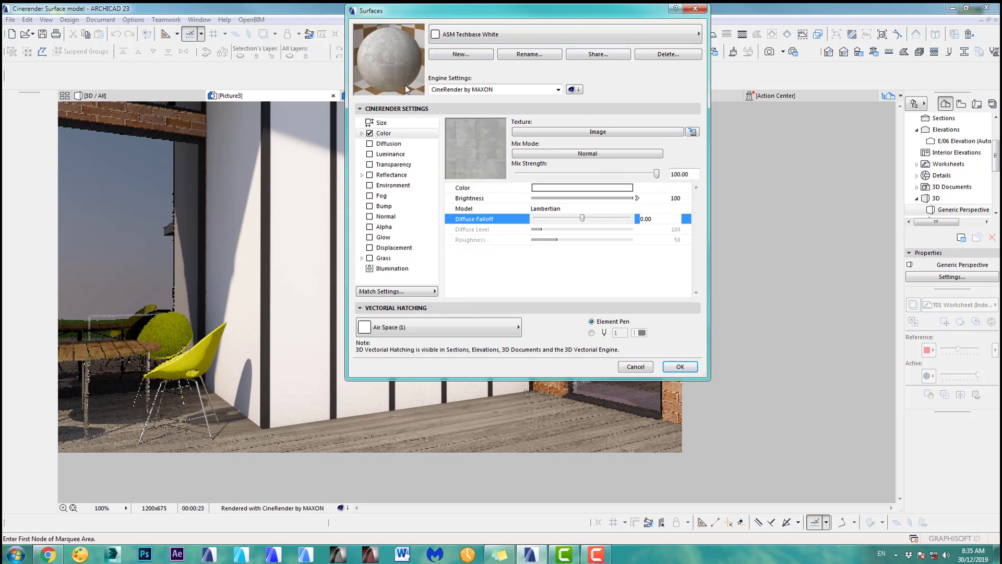
# Compare the surface's CineRender texture size settings with its OpenGL texture settings.
pyautogui.click(396, 125)
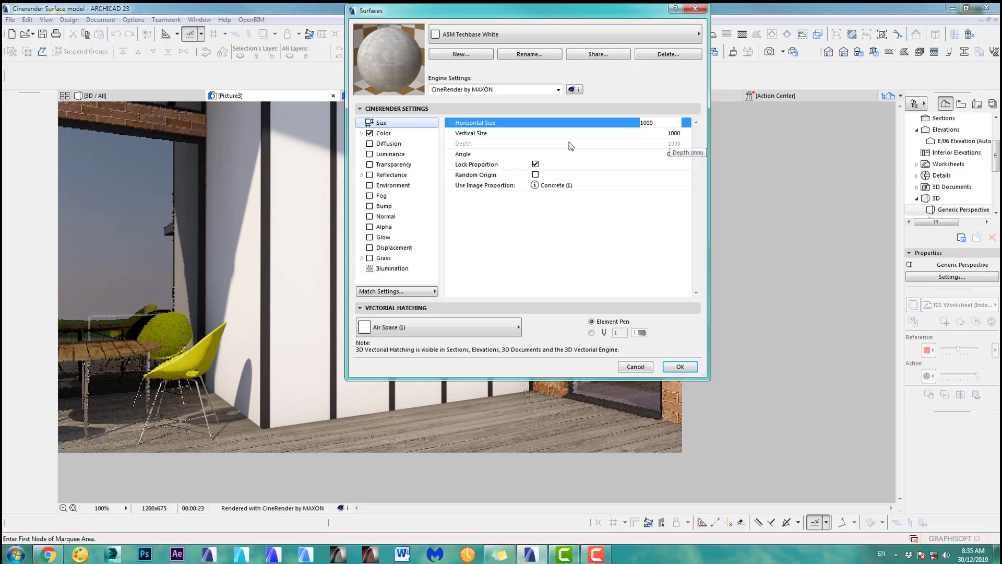
pyautogui.click(459, 92)
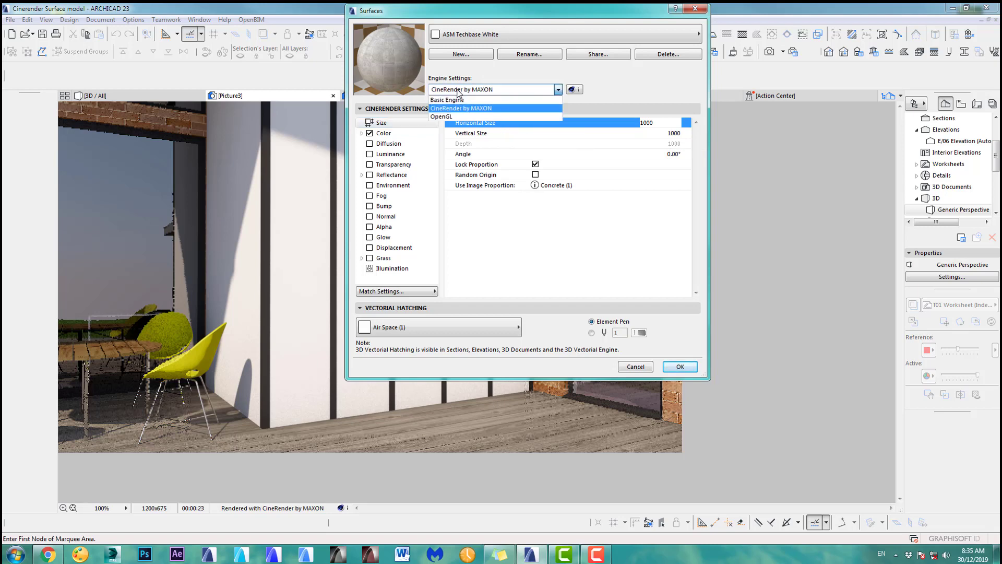
pyautogui.click(448, 116)
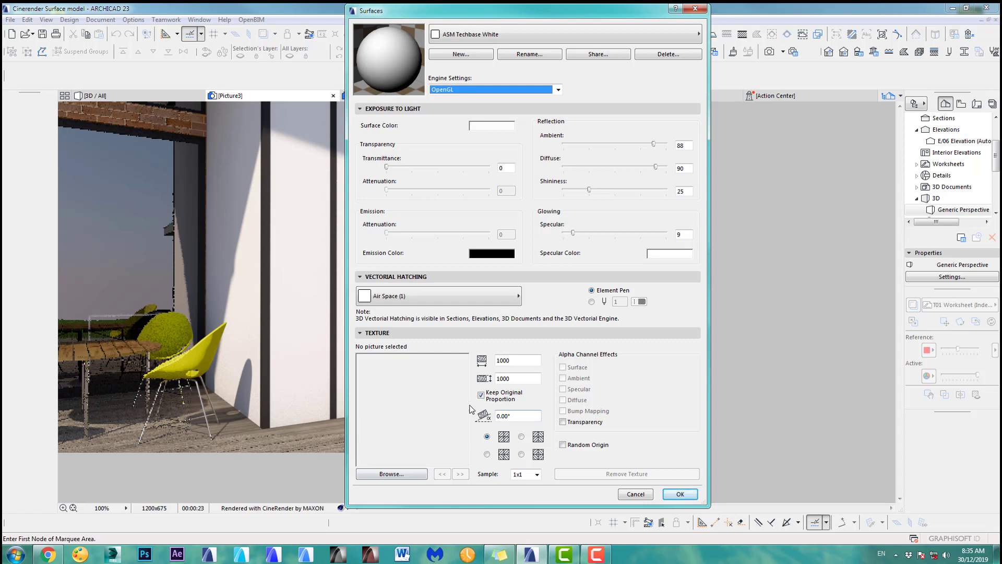
pyautogui.click(469, 90)
pyautogui.click(470, 108)
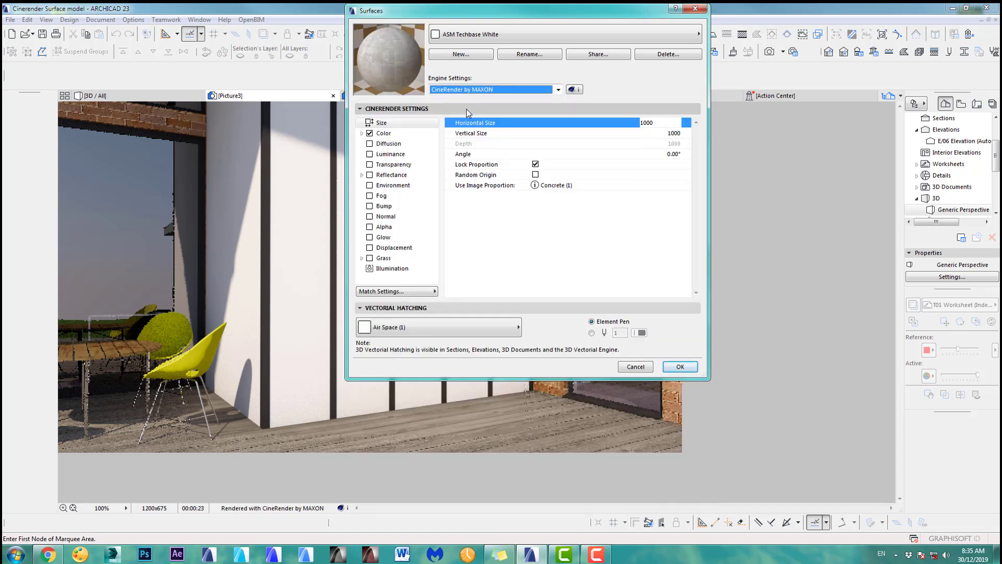
# Update the basic settings from CineRender and check the matched texture in the OpenGL engine settings.
pyautogui.click(407, 292)
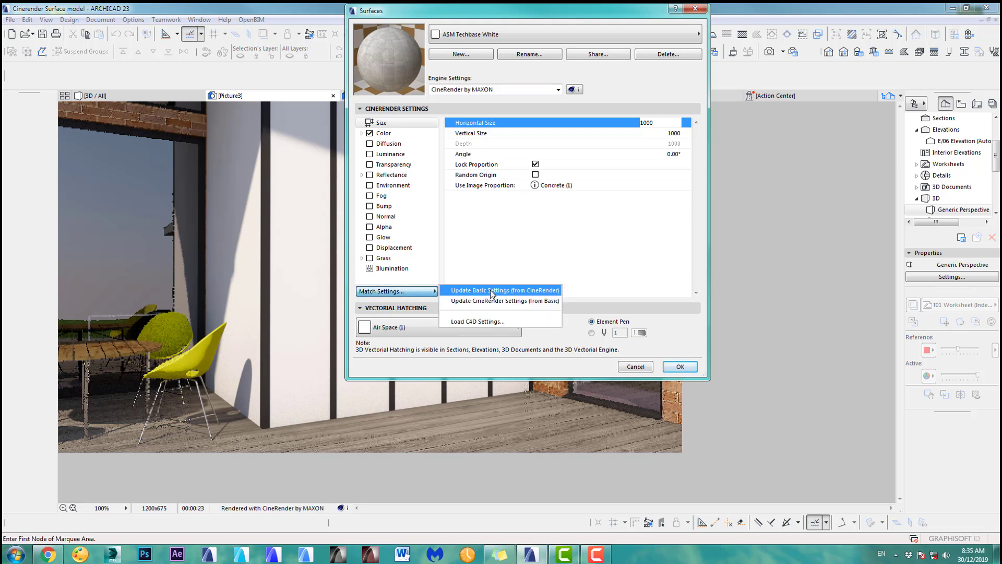
pyautogui.click(525, 291)
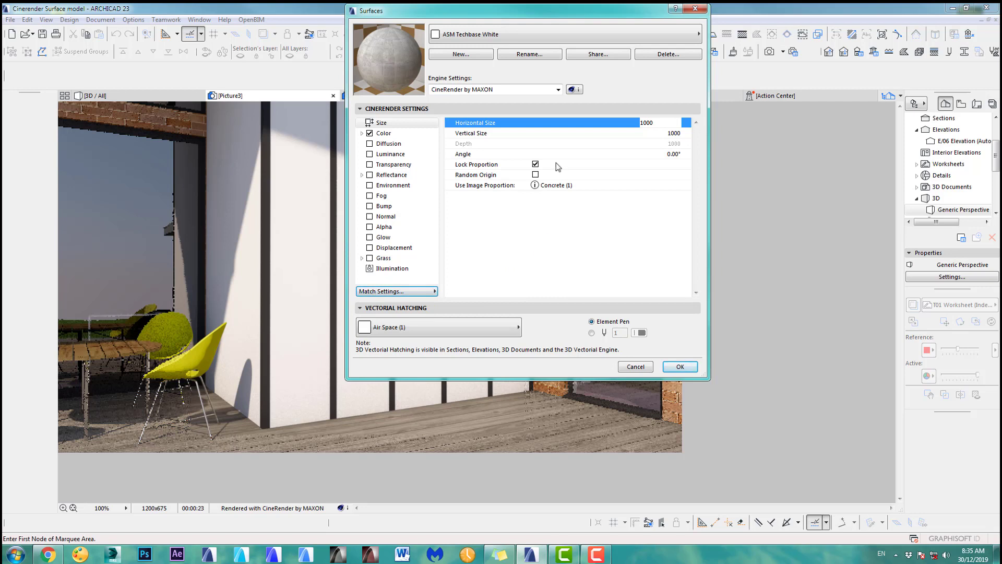
pyautogui.click(476, 90)
pyautogui.click(459, 116)
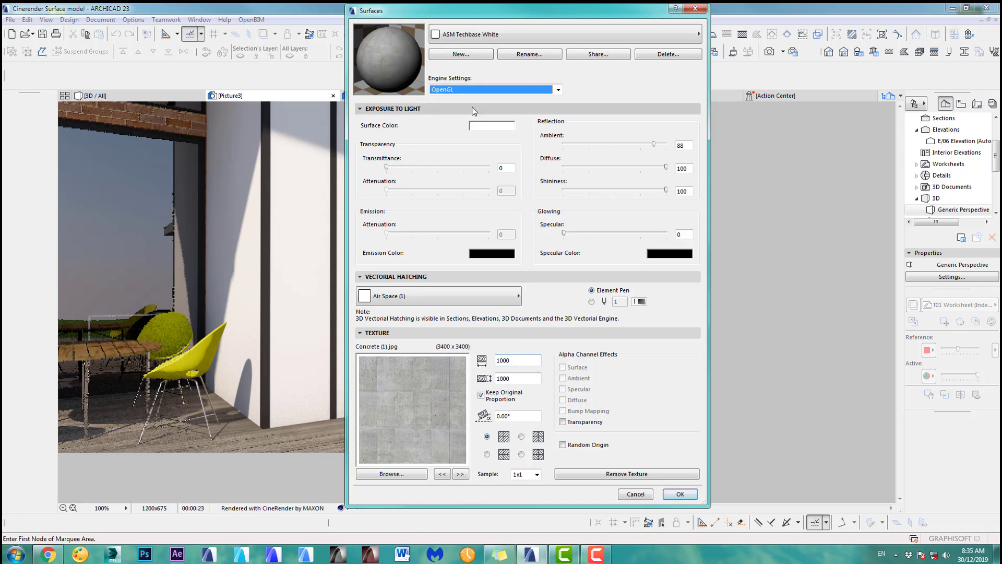
pyautogui.click(558, 89)
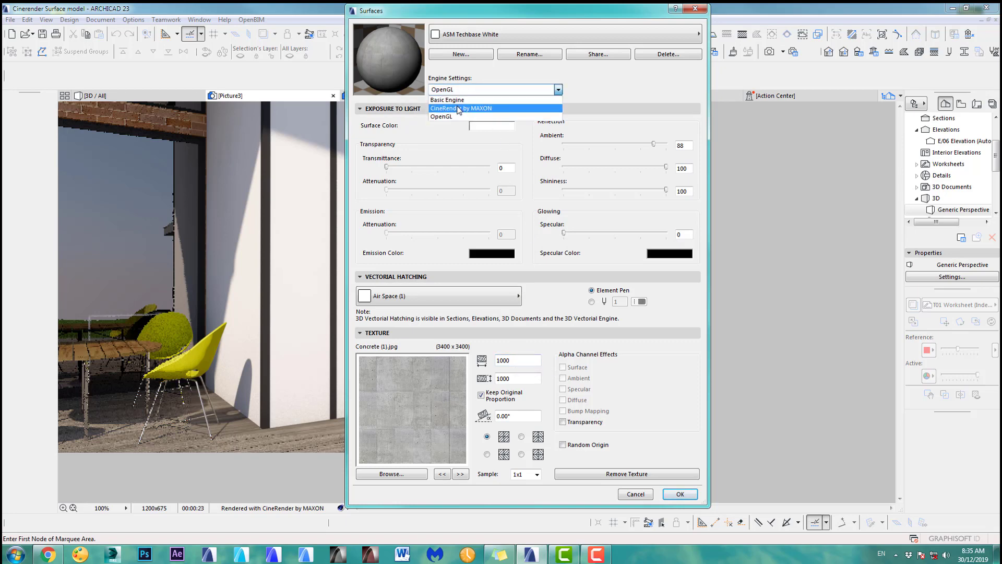
pyautogui.click(460, 108)
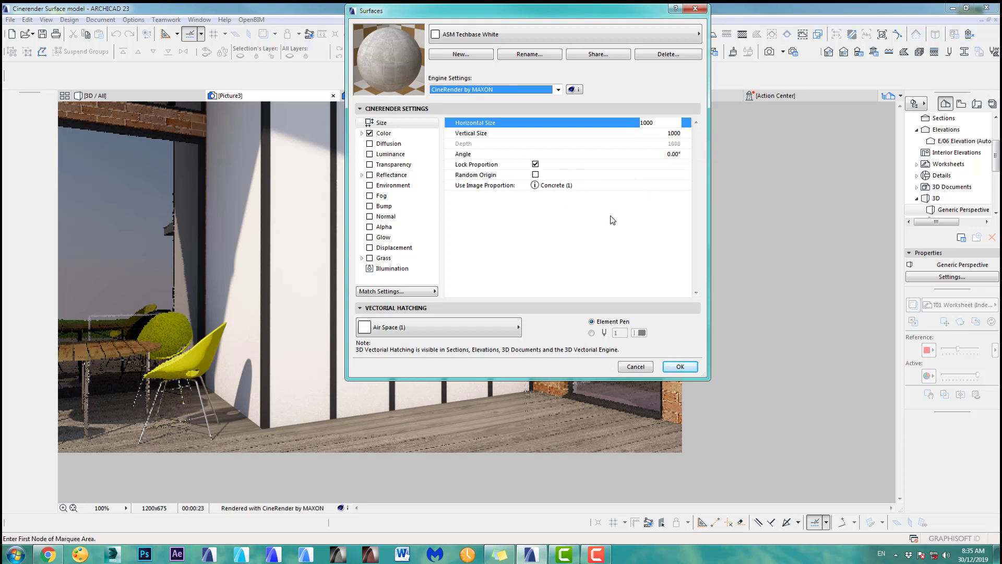
# View the color channel's color choices without changing them, and replace its image texture with the procedural Tiles shader.
pyautogui.click(383, 133)
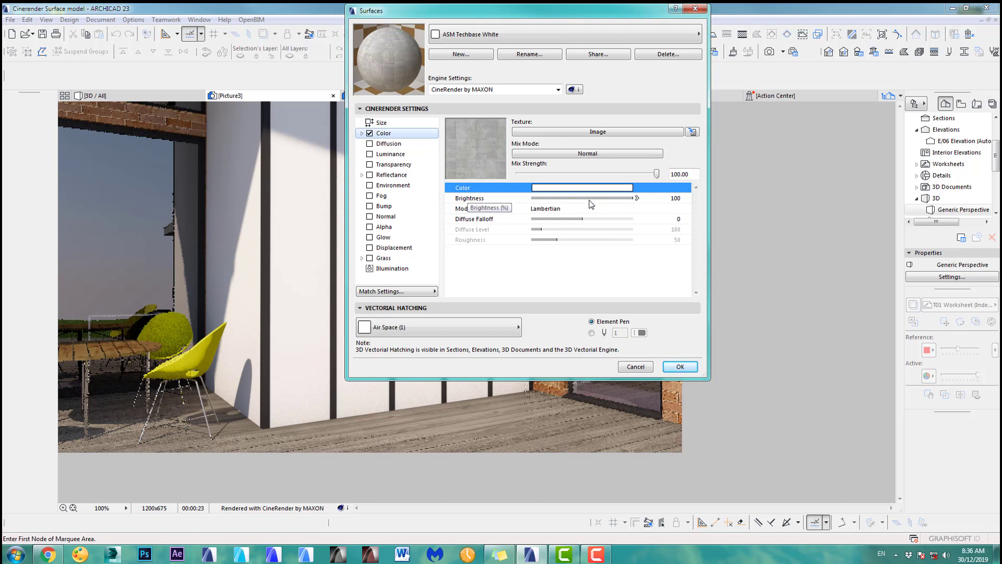
pyautogui.click(556, 189)
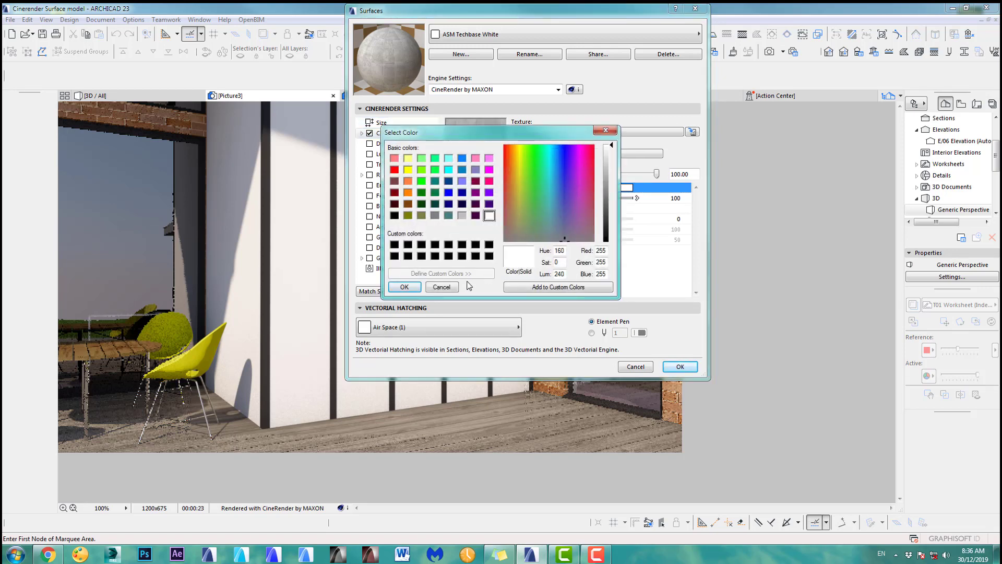
pyautogui.click(441, 287)
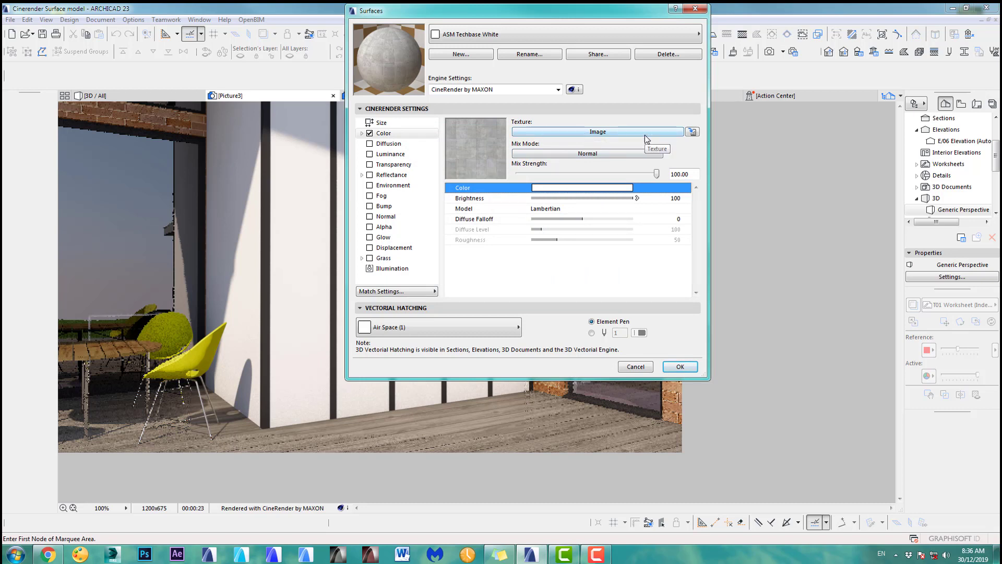
pyautogui.click(678, 134)
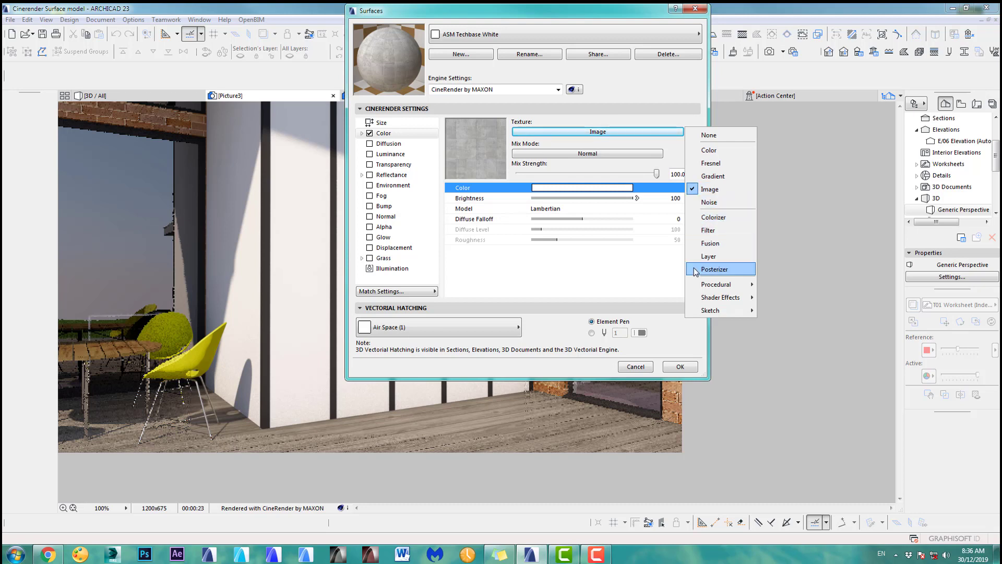
pyautogui.moveTo(706, 289)
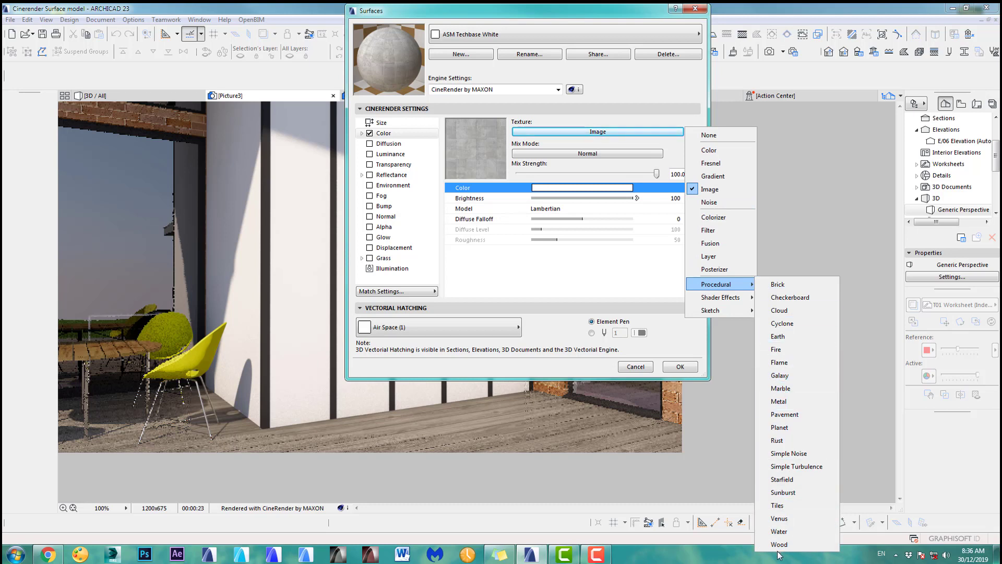
pyautogui.click(779, 506)
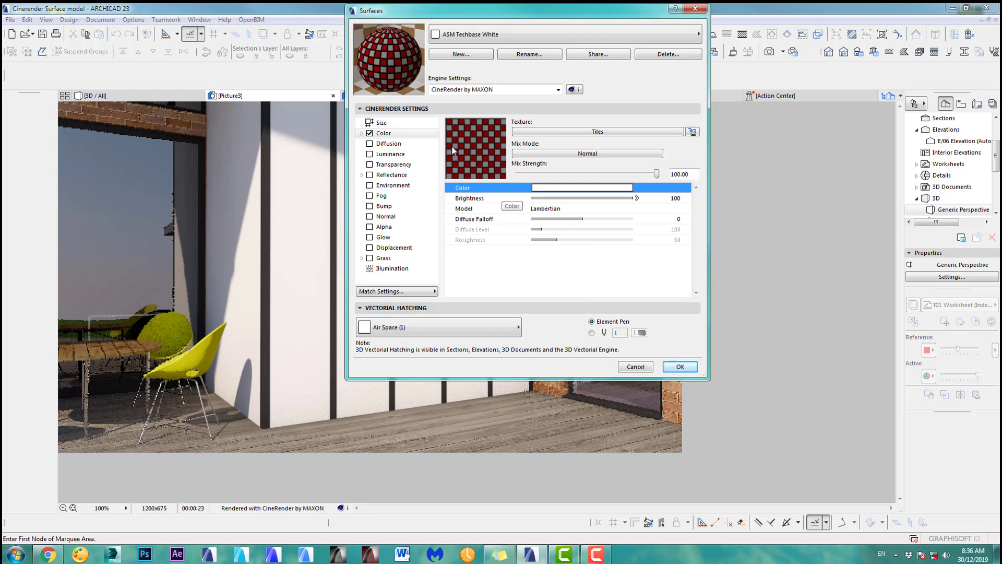
# Examine the Tiles shader's parameters and the surface's size settings.
pyautogui.click(362, 134)
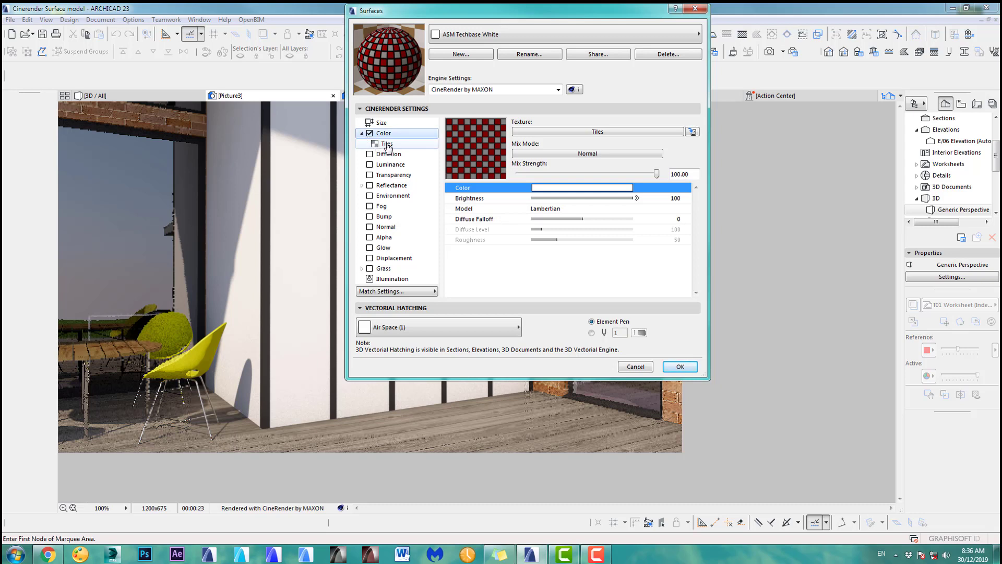
pyautogui.click(387, 144)
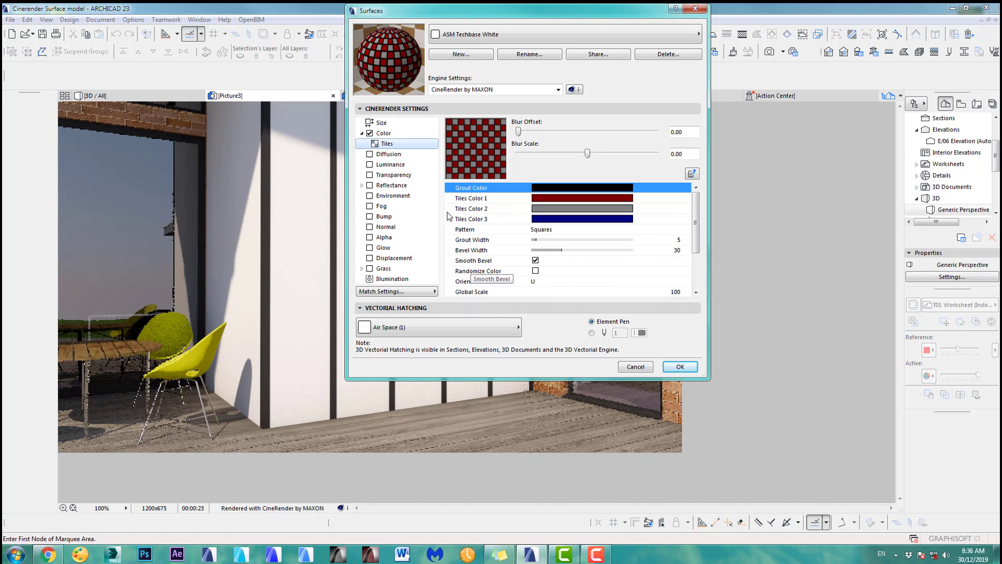
pyautogui.click(381, 123)
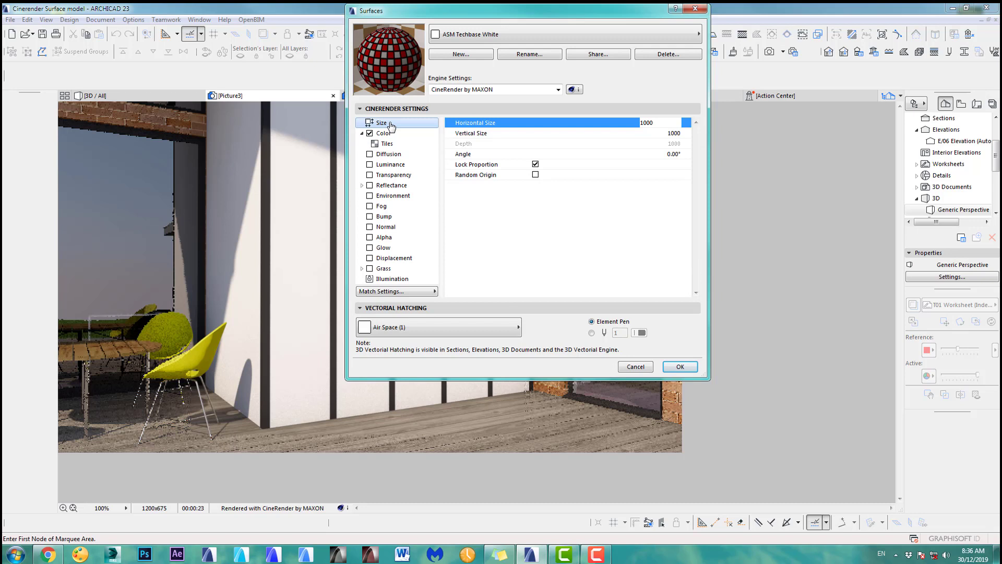
# Set the surface's horizontal texture size to 2000 with the proportions locked, after trying a size of 200.
pyautogui.click(664, 126)
pyautogui.write('2')
pyautogui.press('Tab')
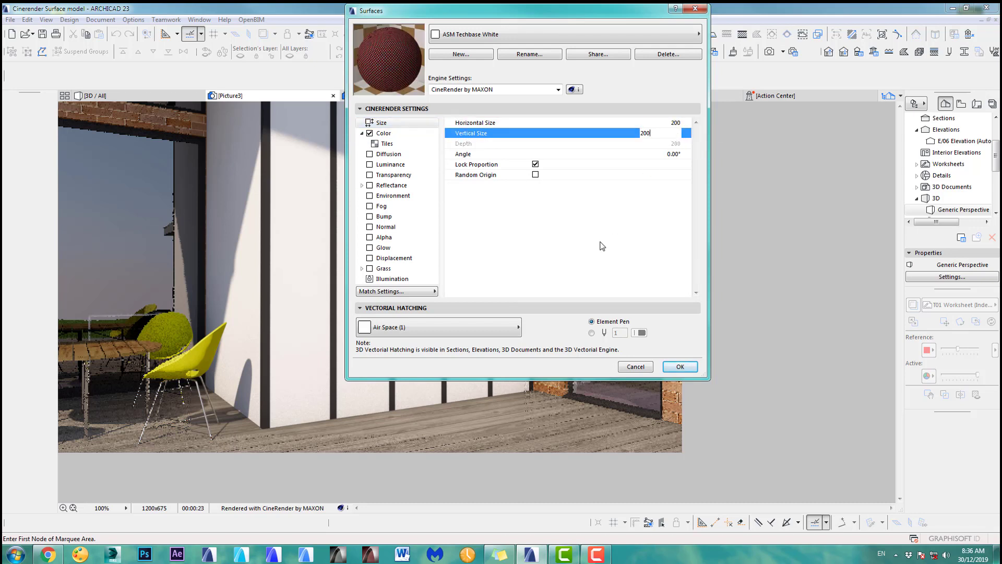
pyautogui.write('0')
pyautogui.click(677, 127)
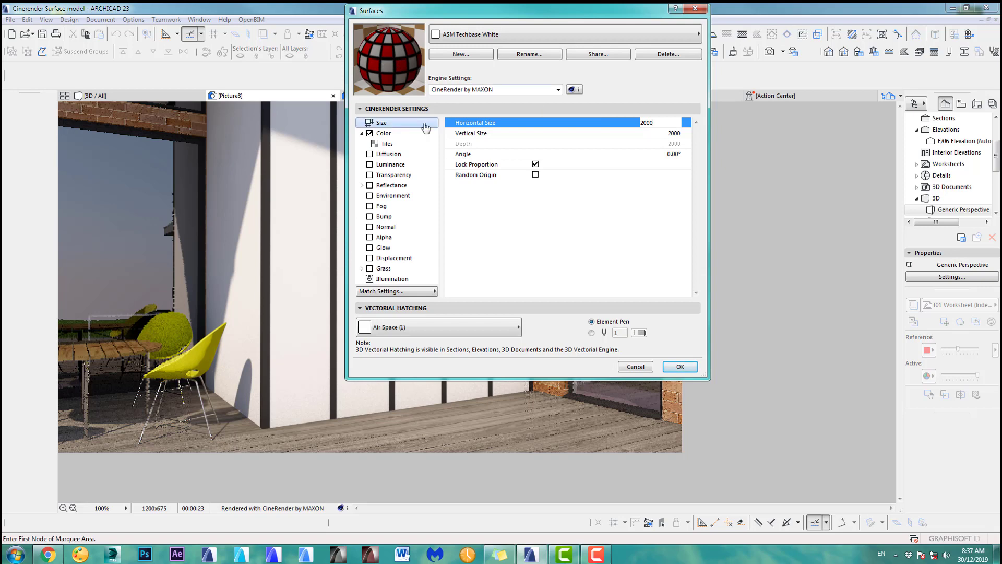
# Change the Tiles shader's grout color from black to a medium grey.
pyautogui.click(387, 145)
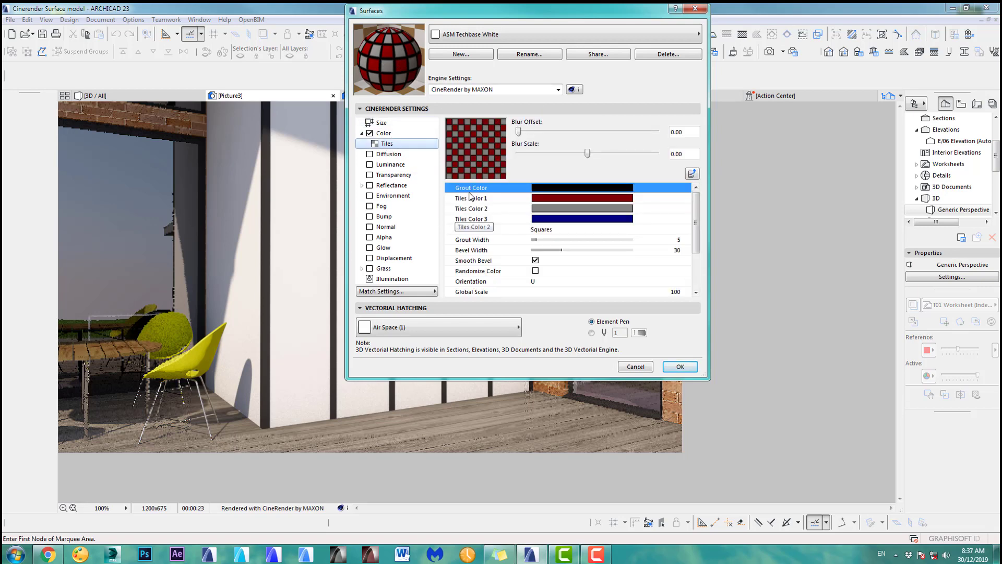
pyautogui.click(570, 192)
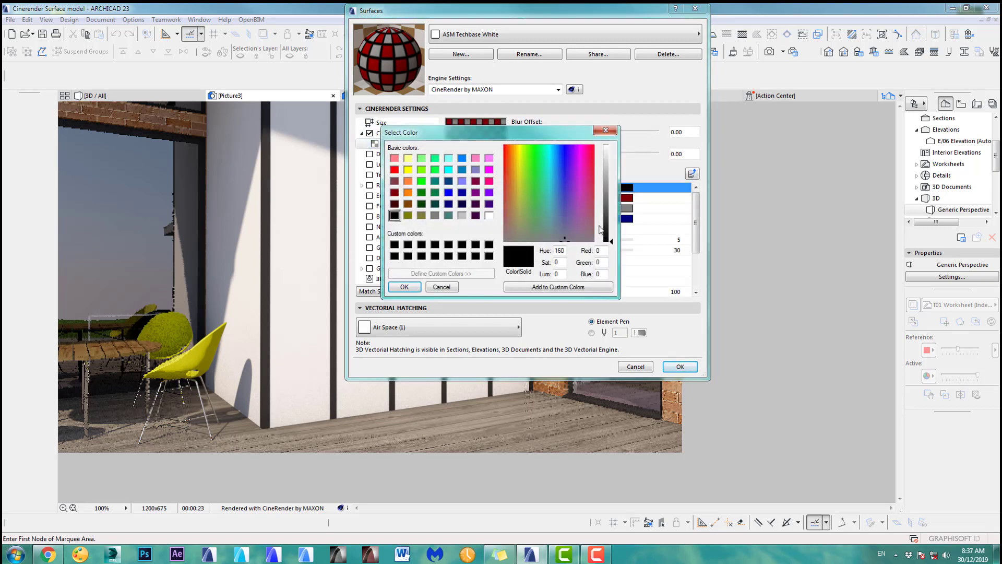
pyautogui.moveTo(610, 230); pyautogui.dragTo(611, 185)
pyautogui.click(411, 289)
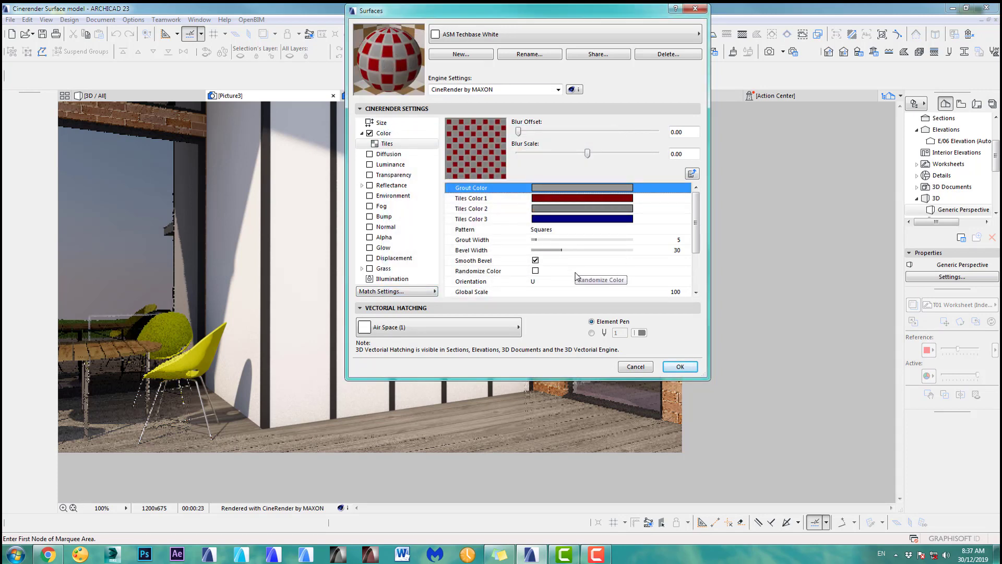
# Try the Circles 2 pattern in the Tiles shader and set the pattern to Brick 1.
pyautogui.click(556, 229)
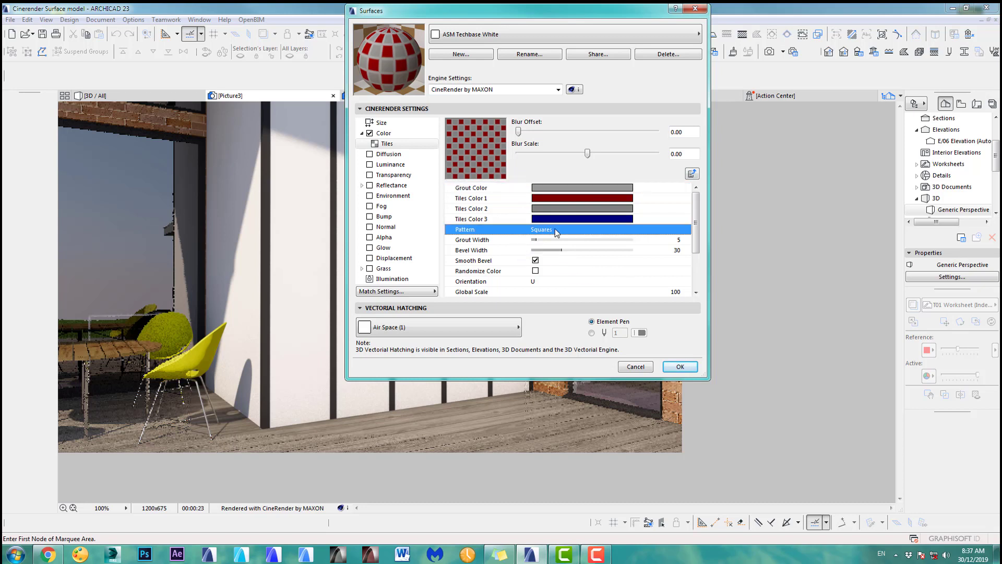
pyautogui.click(676, 229)
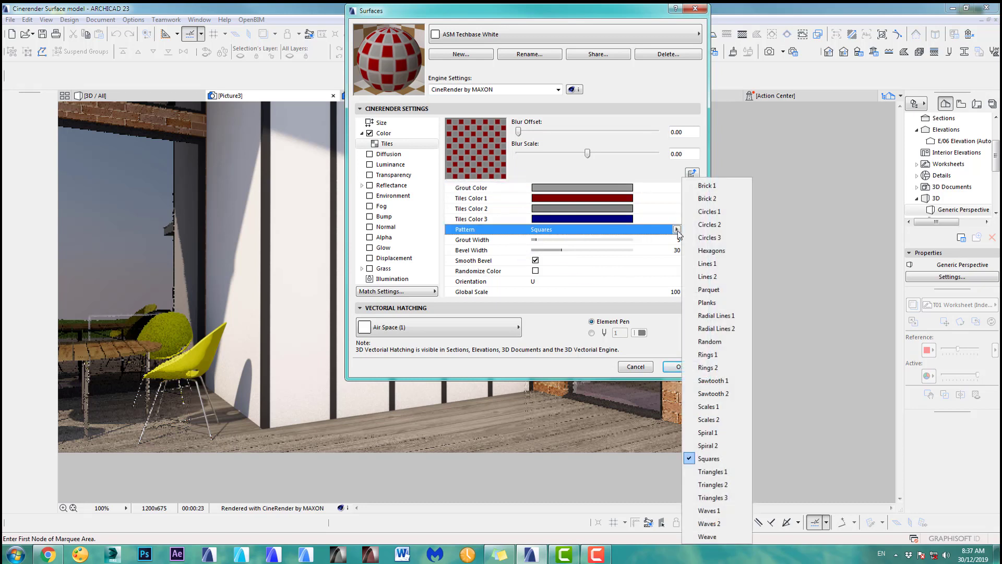
pyautogui.click(708, 224)
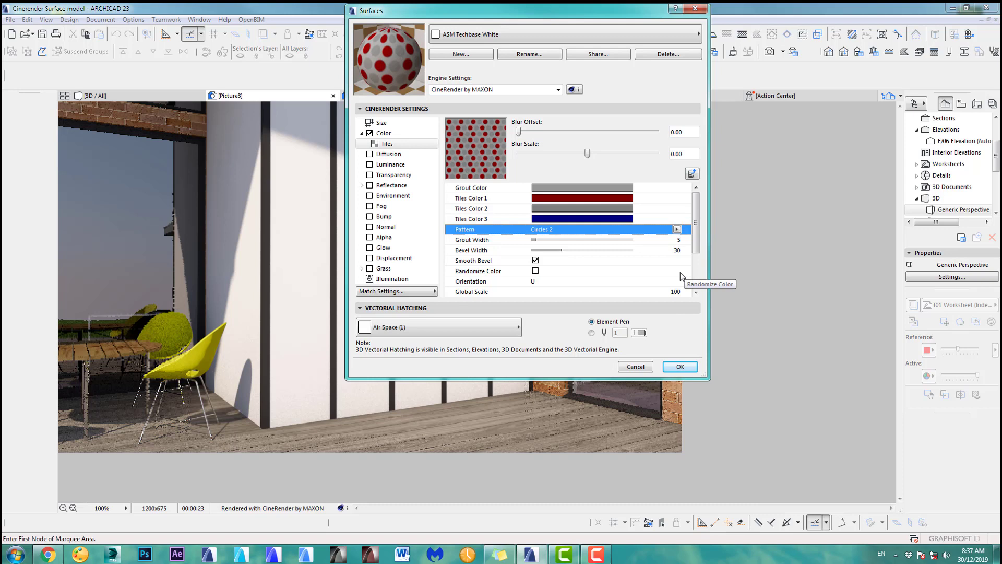
pyautogui.click(676, 229)
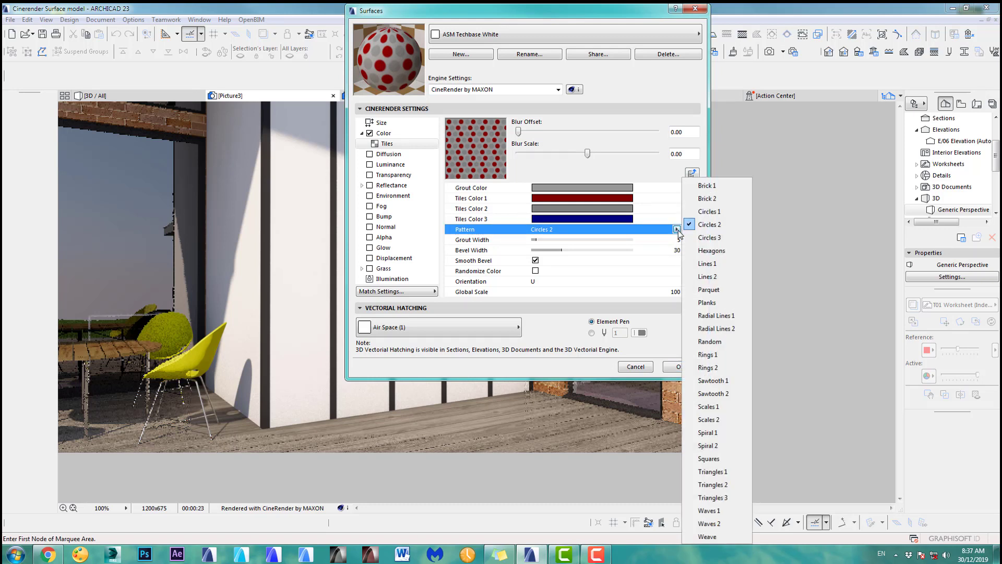
pyautogui.click(707, 186)
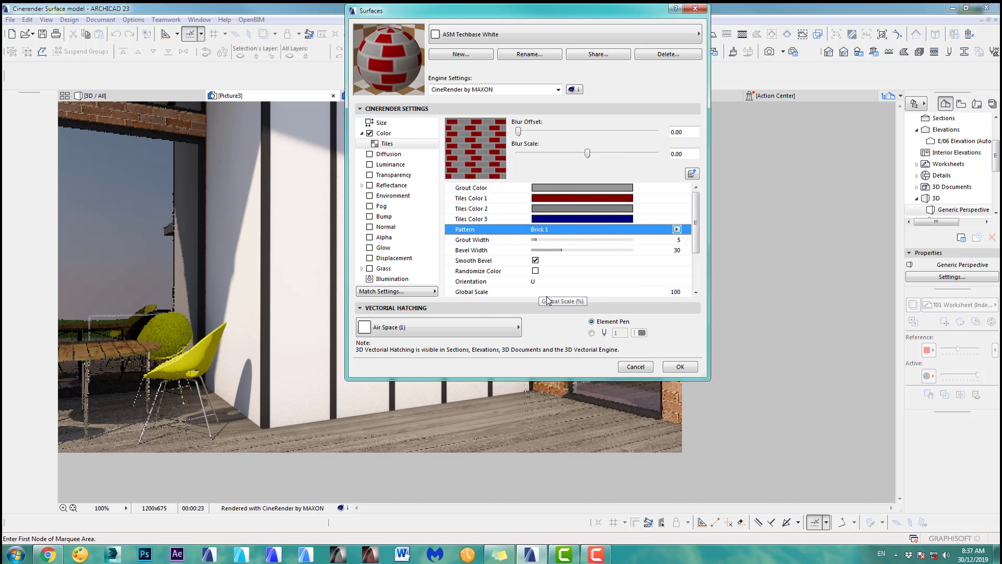
# Look through the Tiles shader's remaining scale and rotation parameters and enable Randomize Color.
pyautogui.moveTo(696, 228); pyautogui.dragTo(698, 271)
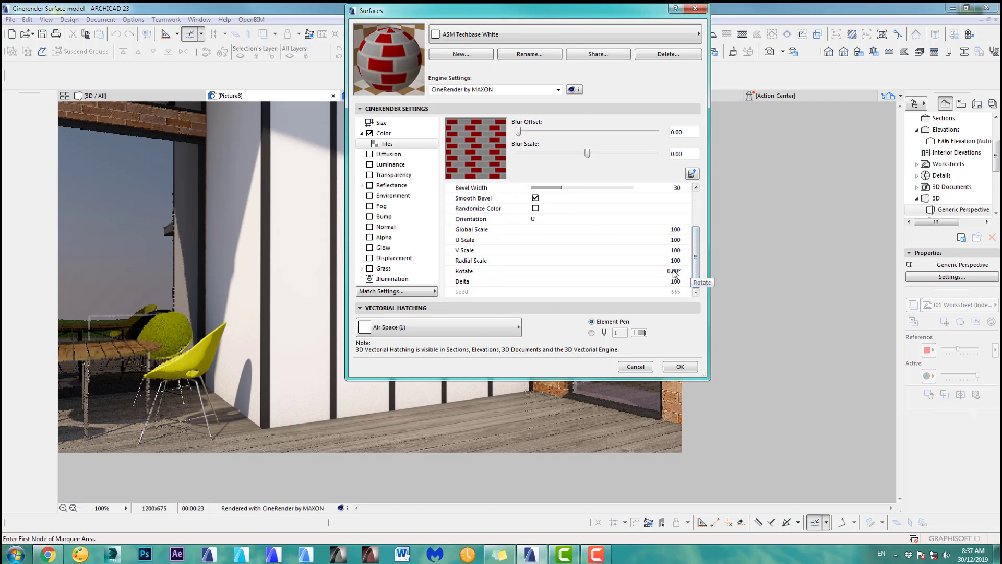
pyautogui.moveTo(696, 264); pyautogui.dragTo(697, 214)
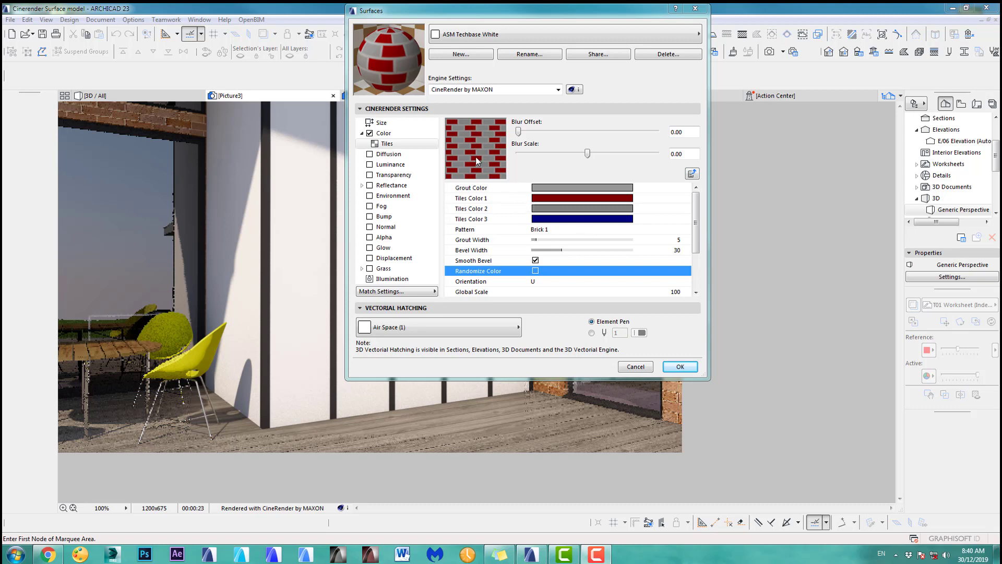
pyautogui.click(536, 271)
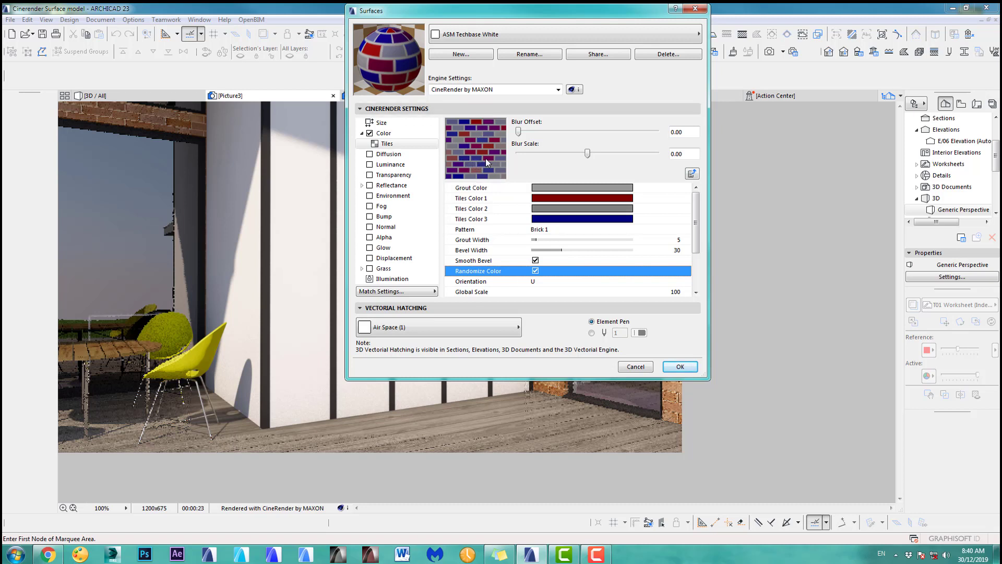
# Set Tiles Color 1 to an orange-brown of about RGB 175, 91, 7.
pyautogui.click(553, 198)
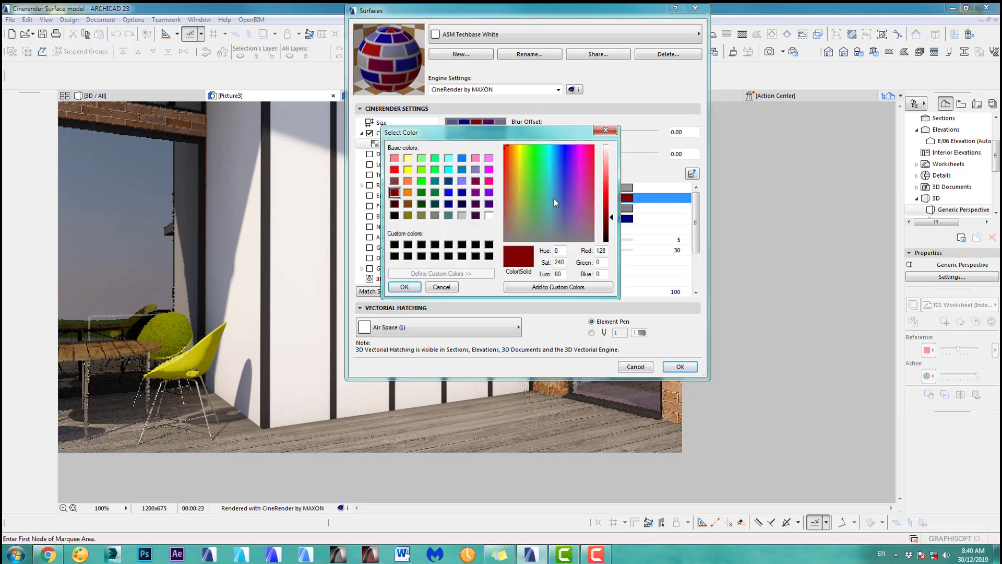
pyautogui.click(606, 207)
pyautogui.click(512, 153)
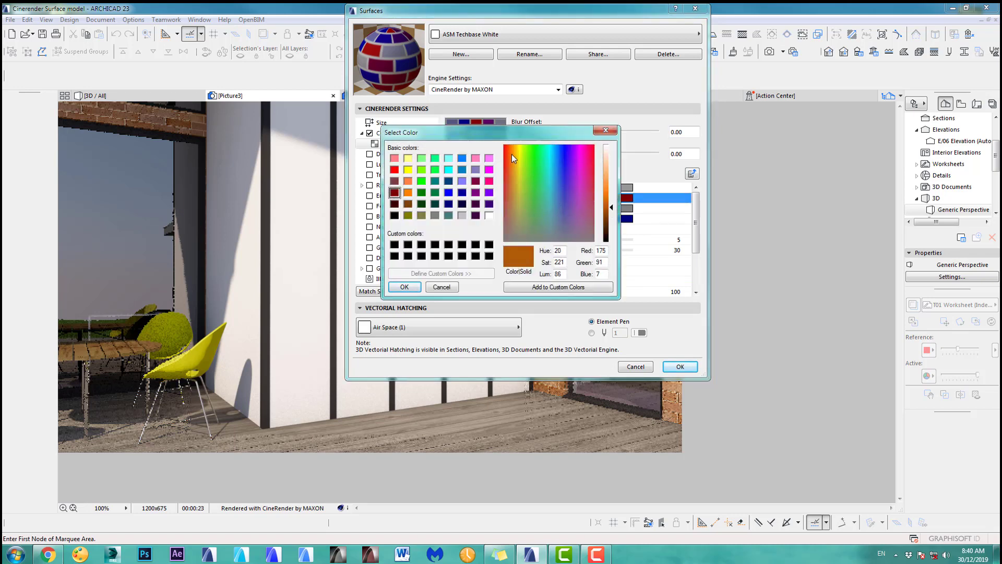
pyautogui.click(405, 287)
# Set Tiles Color 2 to a brick red of about RGB 187, 68, 34.
pyautogui.click(553, 208)
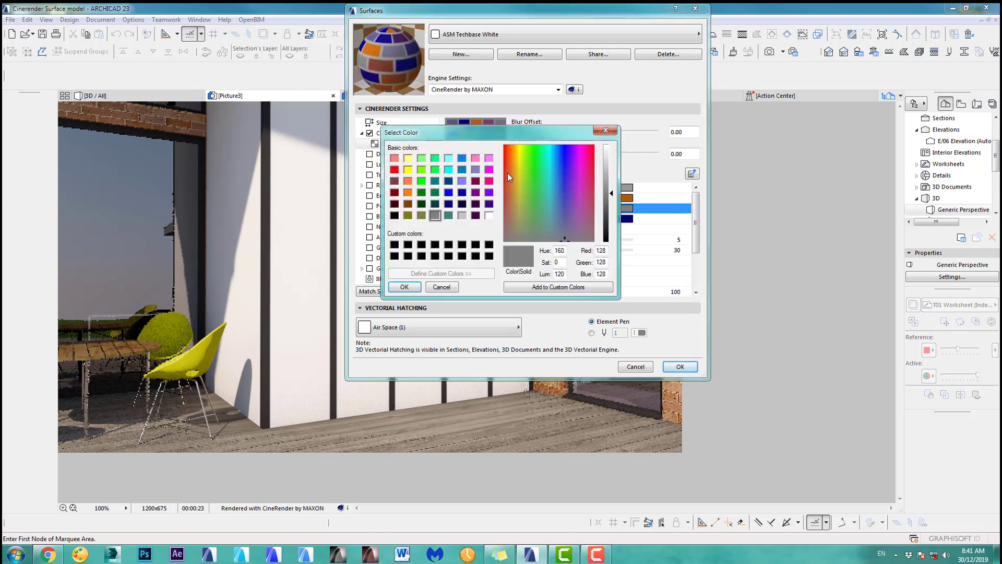
pyautogui.click(513, 155)
pyautogui.click(514, 155)
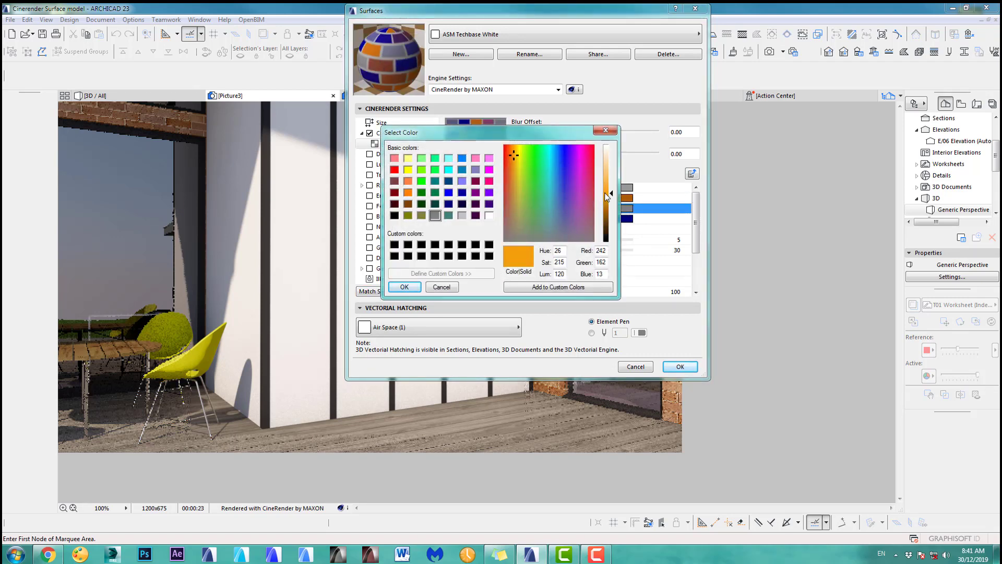
pyautogui.moveTo(606, 194); pyautogui.dragTo(607, 200)
pyautogui.click(512, 159)
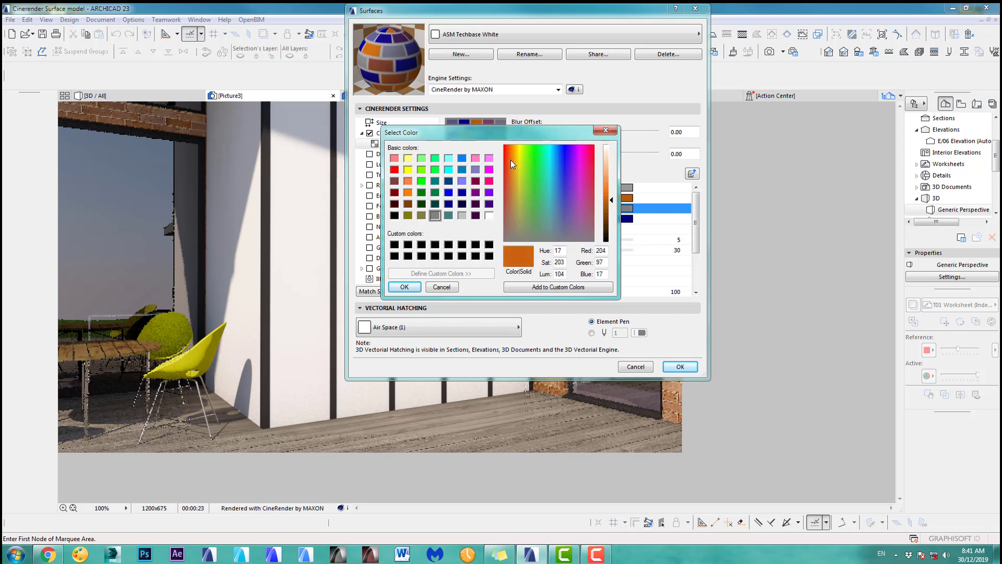
pyautogui.moveTo(511, 160); pyautogui.dragTo(507, 175)
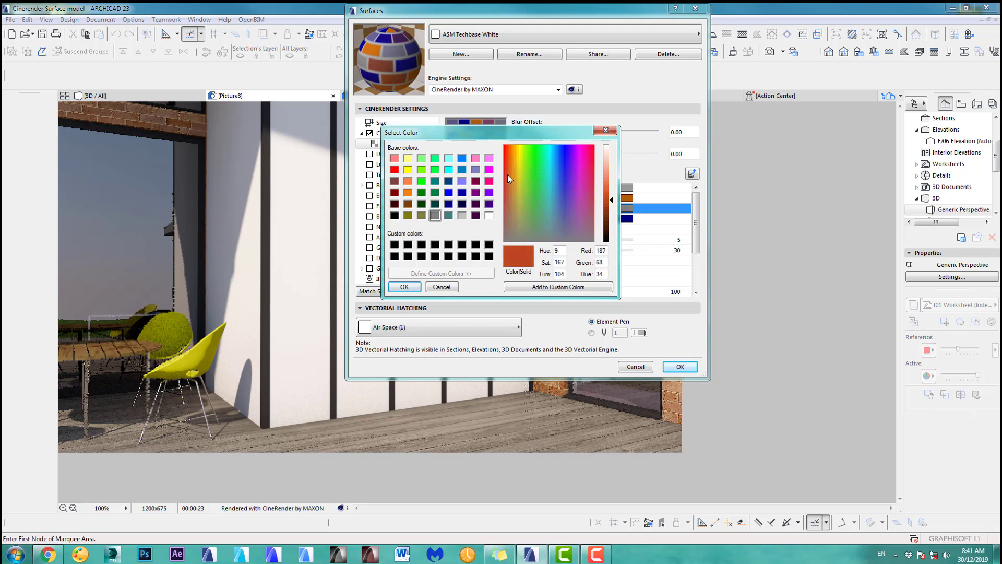
pyautogui.click(405, 287)
# Set Tiles Color 3 to a reddish brown of about RGB 170, 80, 40.
pyautogui.click(566, 218)
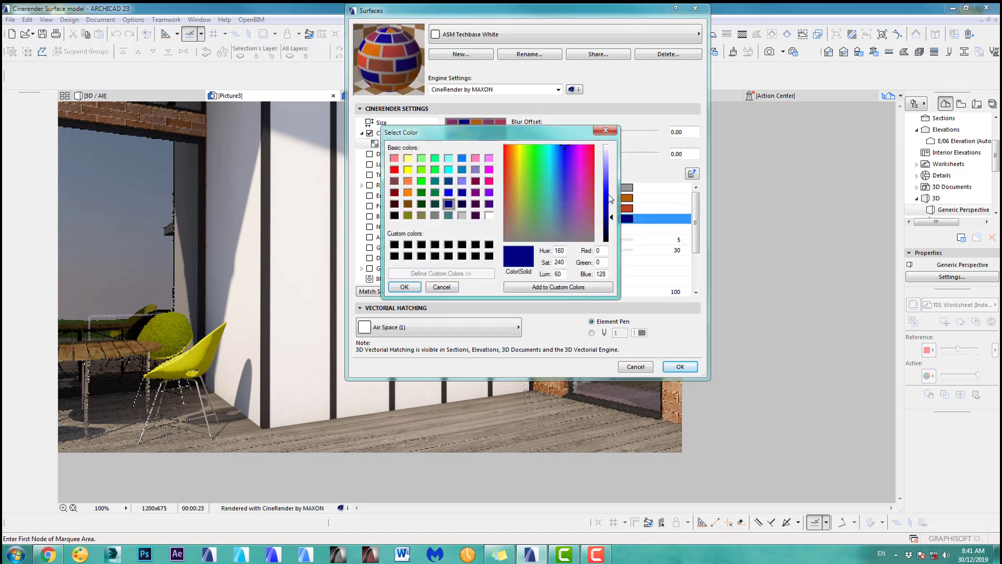
pyautogui.moveTo(509, 171); pyautogui.dragTo(509, 159)
pyautogui.click(506, 168)
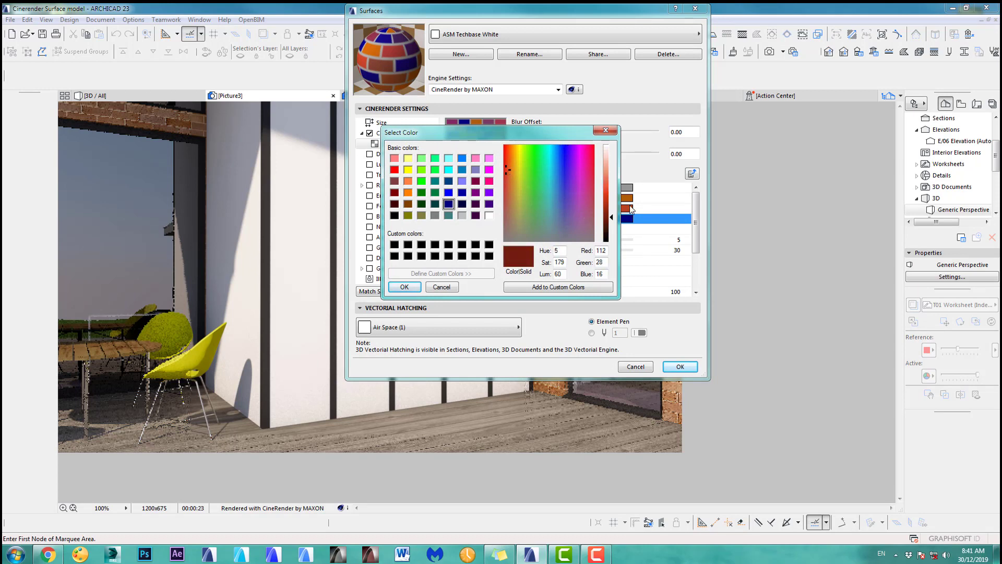
pyautogui.moveTo(612, 219); pyautogui.dragTo(613, 203)
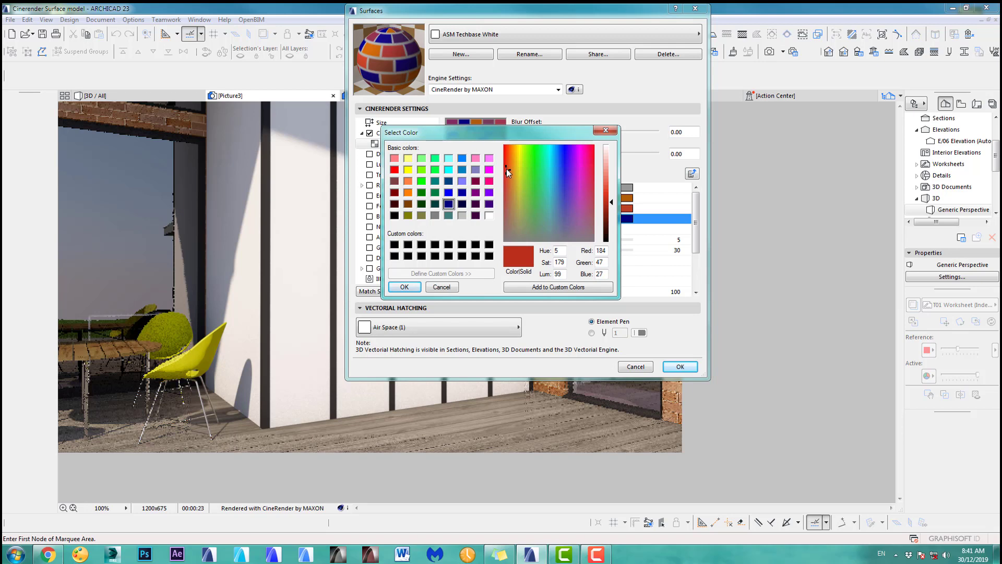
pyautogui.moveTo(507, 168); pyautogui.dragTo(508, 182)
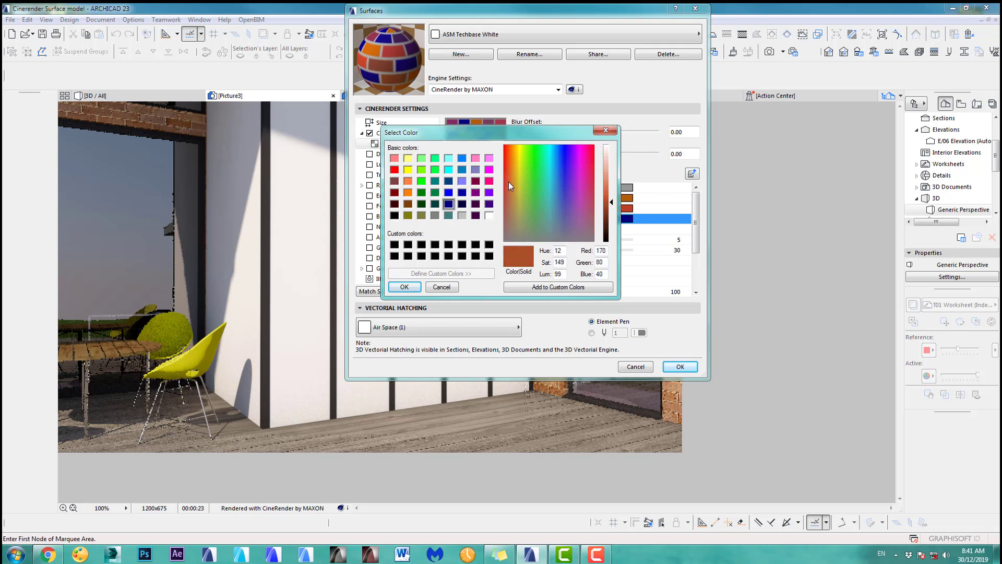
pyautogui.click(404, 287)
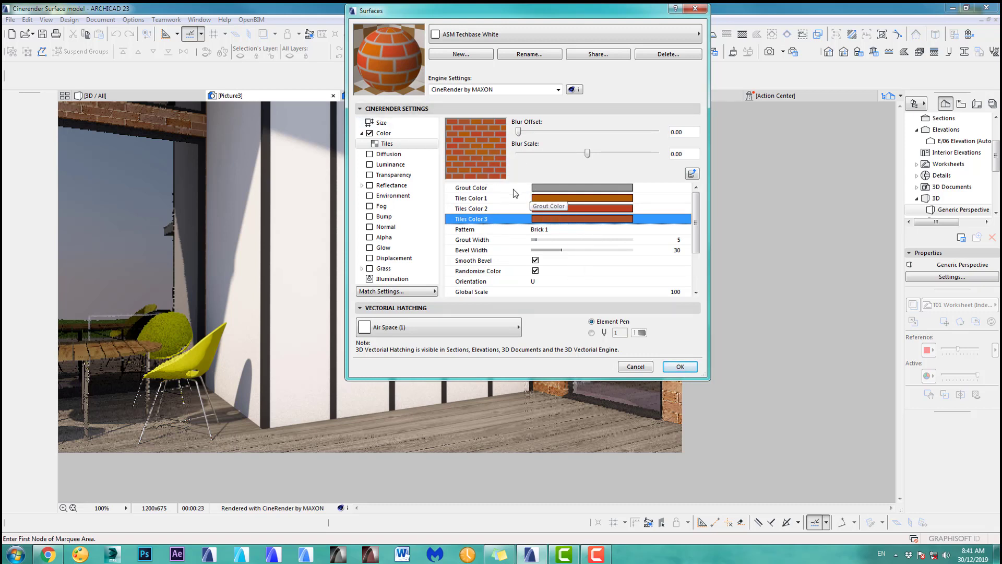
# Check Tiles Color 1 without changing it, and view the texture types available for the color channel.
pyautogui.click(572, 197)
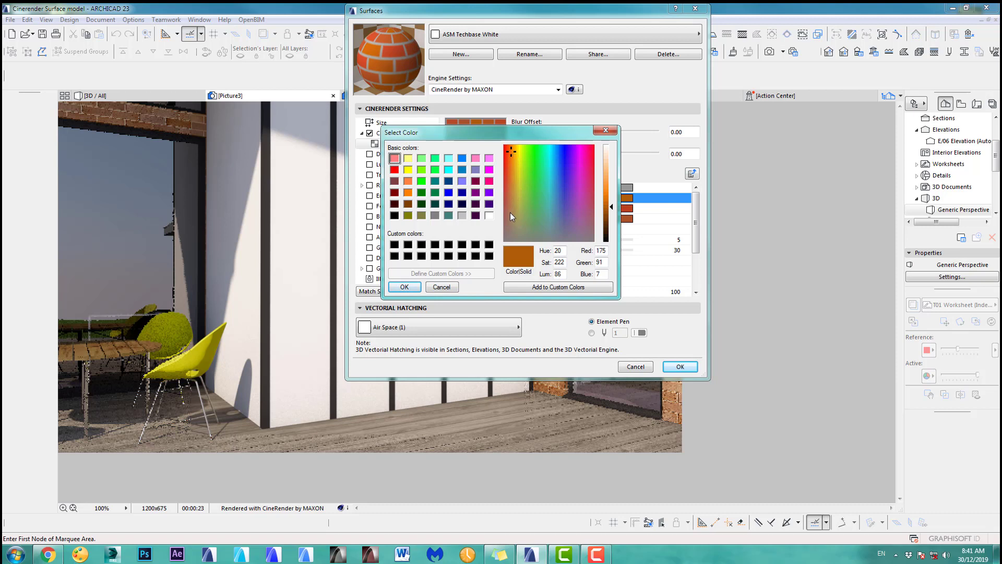
pyautogui.click(442, 287)
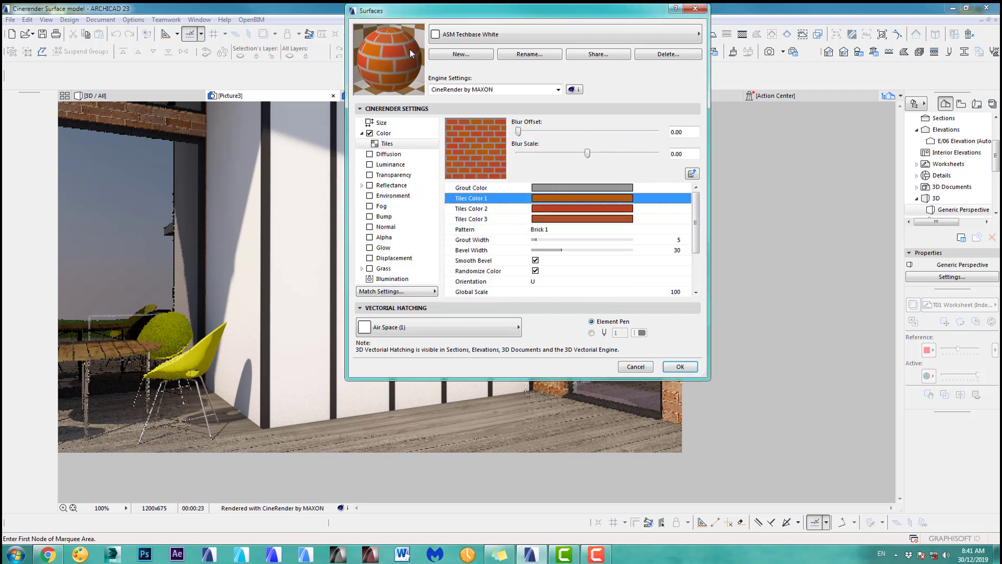
pyautogui.click(390, 135)
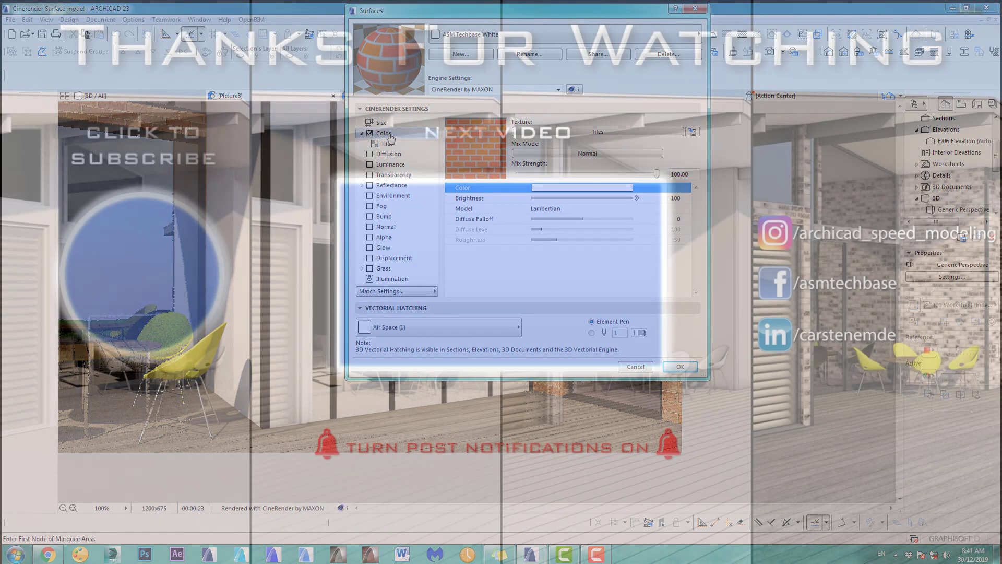
pyautogui.click(677, 137)
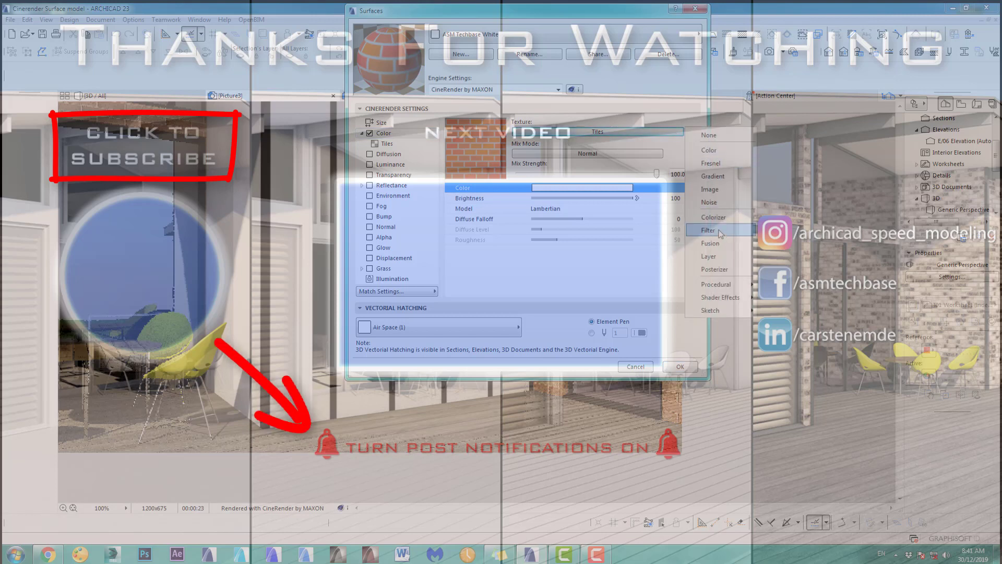
pyautogui.moveTo(707, 309)
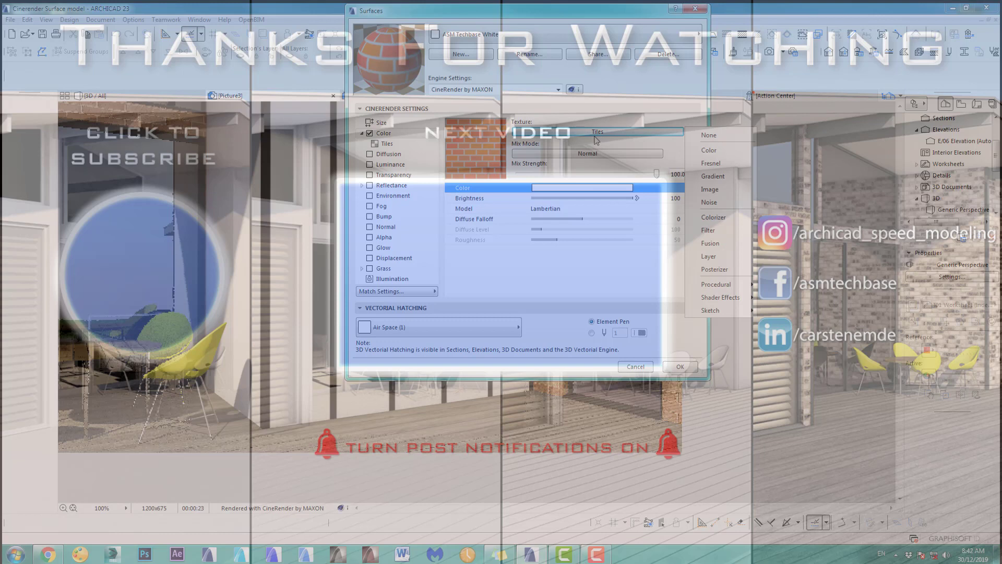
pyautogui.click(536, 271)
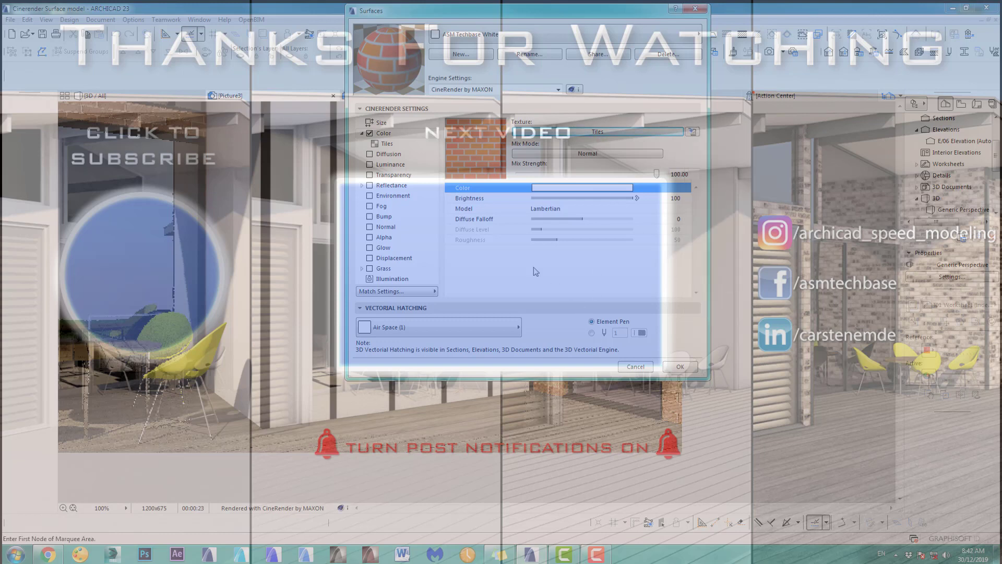